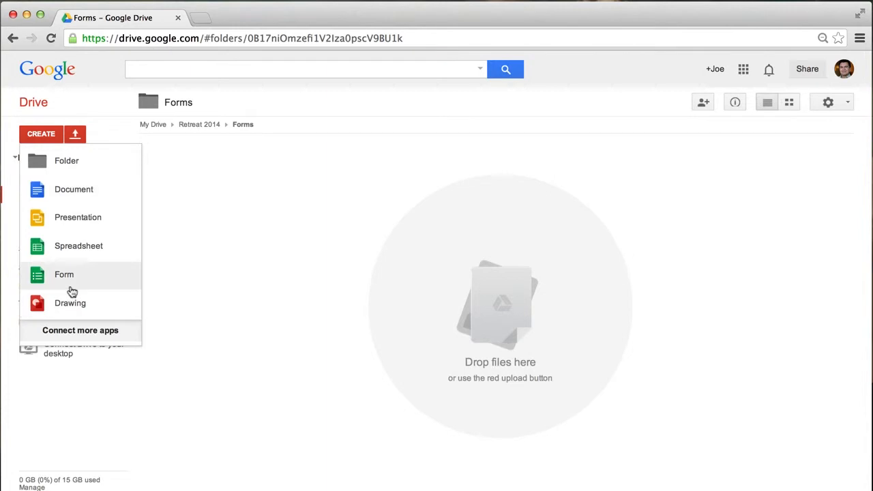
# Create a new form in the Forms folder and look through the available themes
pyautogui.click(72, 289)
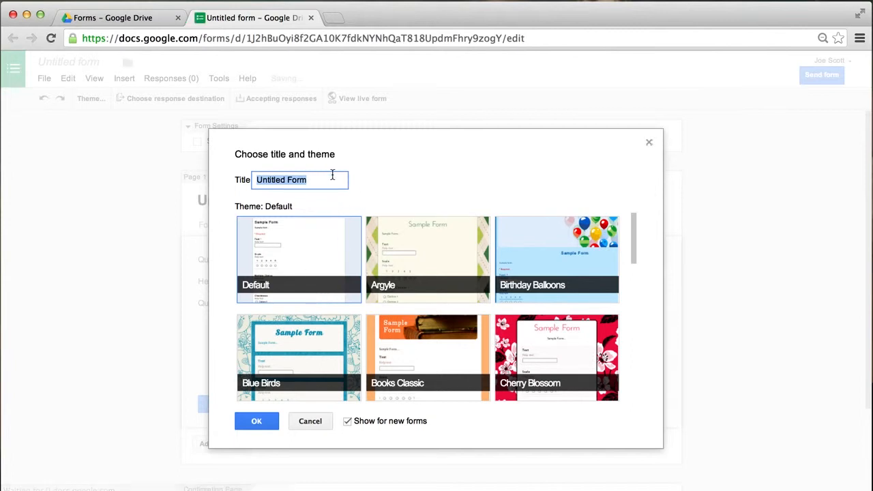
pyautogui.scroll(-3, 419, 295)
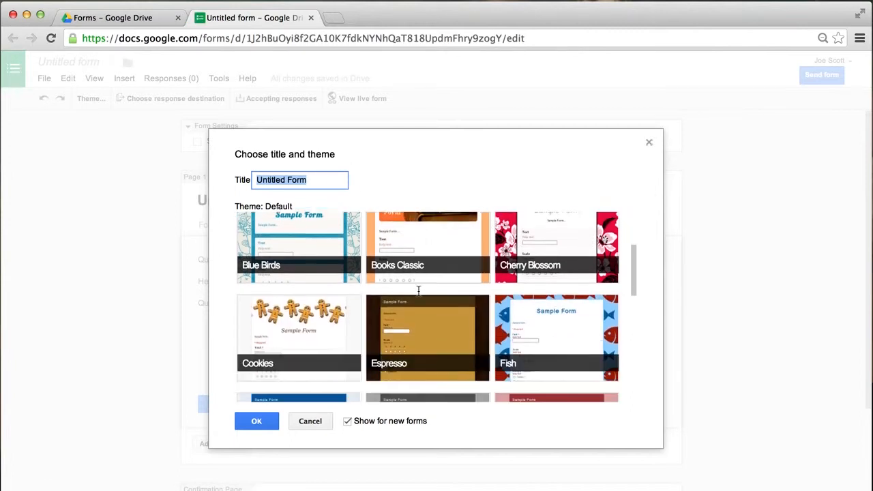
pyautogui.scroll(1, 418, 295)
pyautogui.scroll(2, 419, 295)
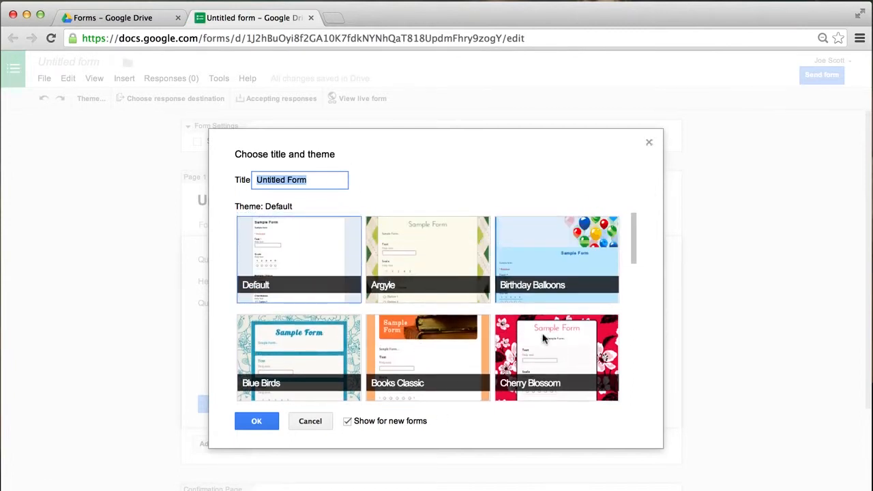
pyautogui.scroll(-3, 460, 285)
pyautogui.scroll(-2, 460, 286)
pyautogui.scroll(2, 460, 286)
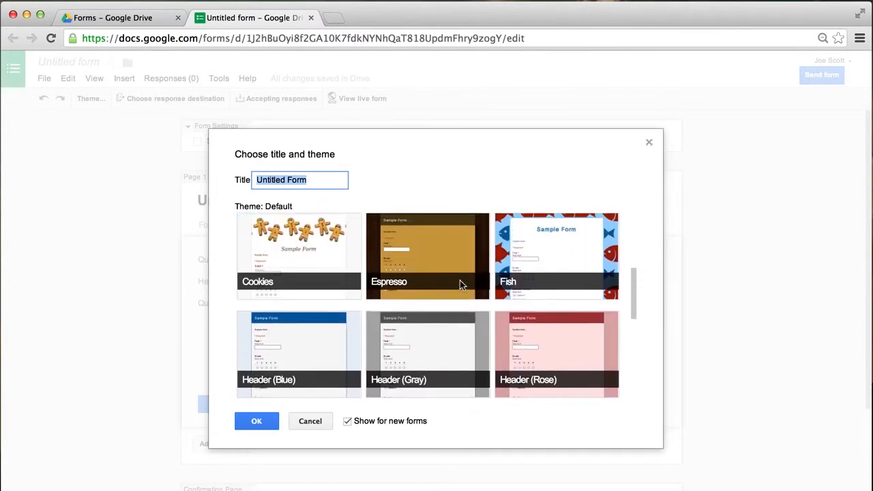
pyautogui.scroll(-2, 460, 286)
pyautogui.scroll(3, 460, 286)
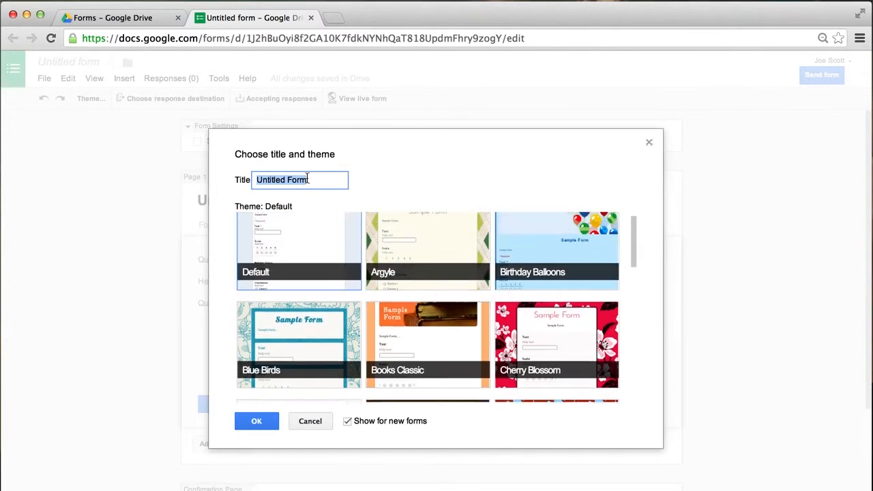
# Title the new form "Parent Form 2014 Retreat"
pyautogui.tripleClick(305, 183)
pyautogui.write('Pare')
pyautogui.write('nt Form')
pyautogui.write(' 2013')
pyautogui.write(' Retreat')
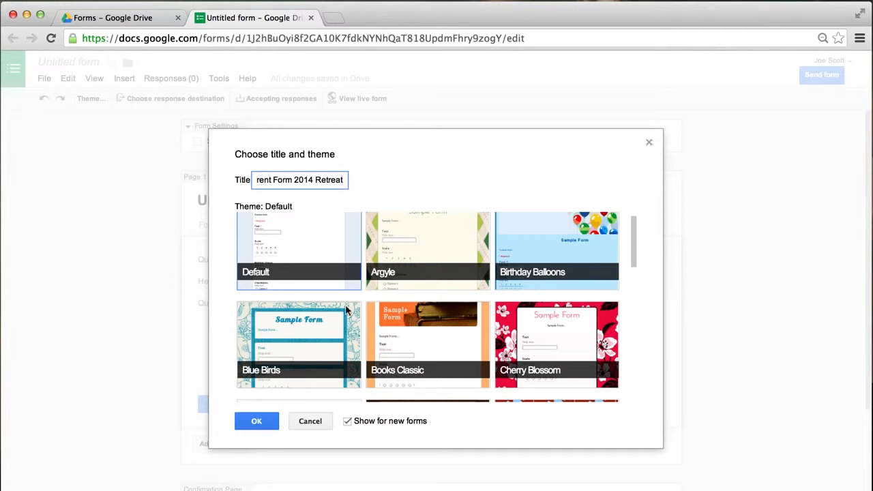
# Apply the Header (Gray) theme and confirm the form's title and theme
pyautogui.scroll(-2, 346, 310)
pyautogui.scroll(-4, 347, 311)
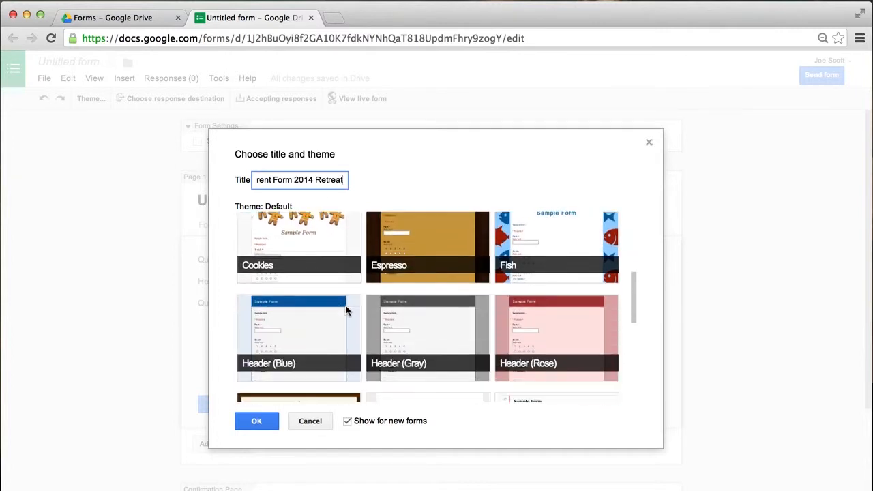
pyautogui.click(414, 318)
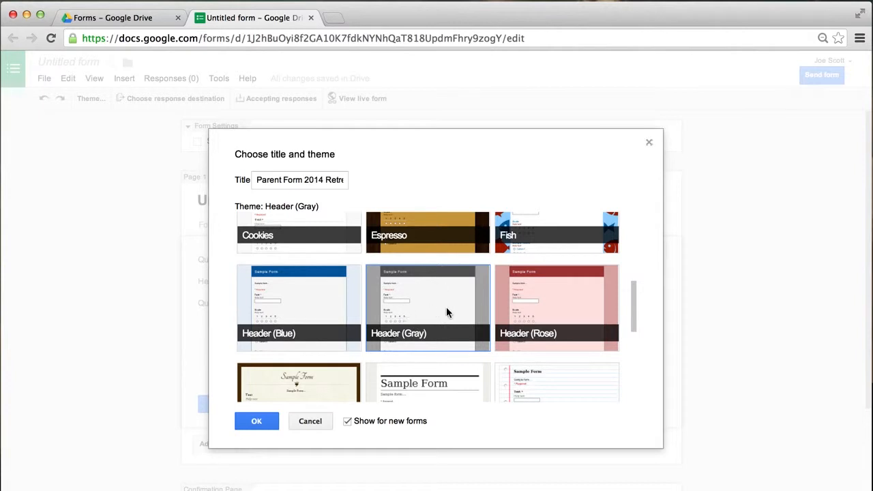
pyautogui.click(266, 421)
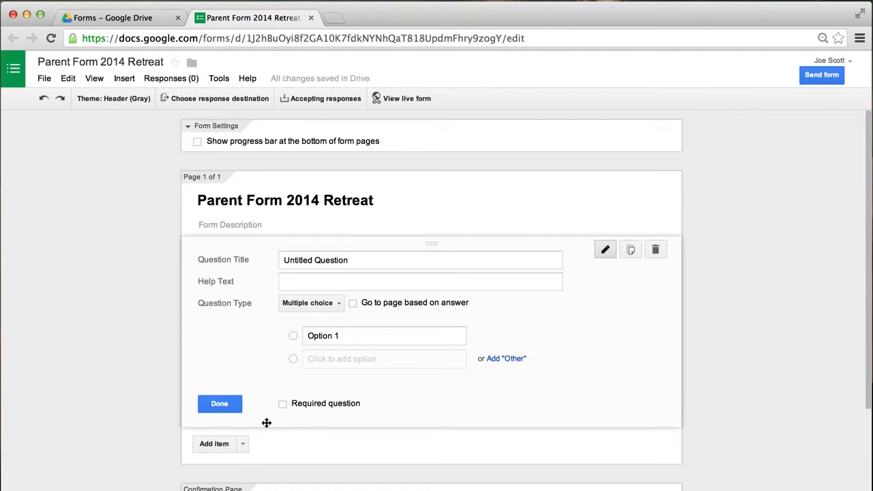
# Send responses to a new spreadsheet named "Parent Form 2014 Retreat (Responses)" and check for it in the Drive Forms folder
pyautogui.click(196, 101)
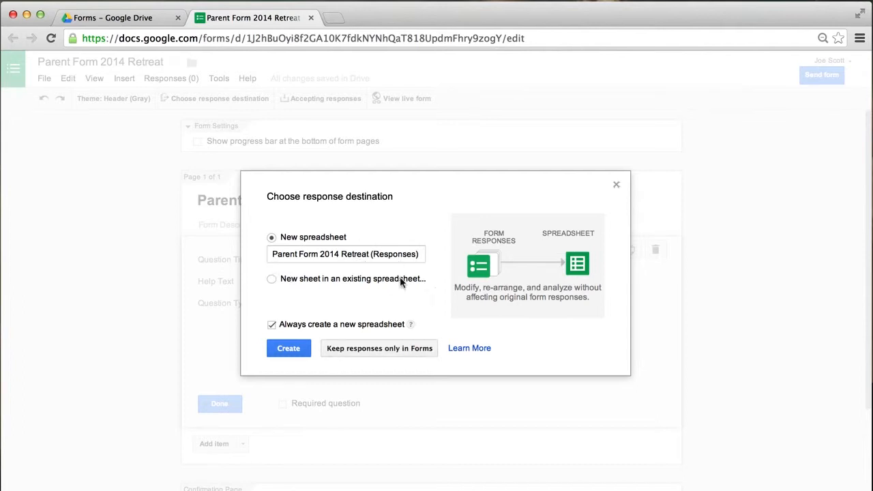
pyautogui.click(295, 350)
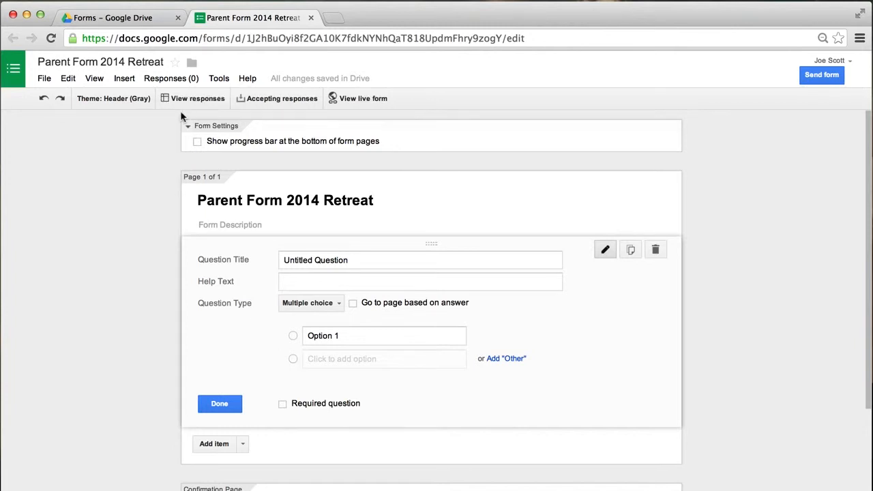
pyautogui.click(140, 18)
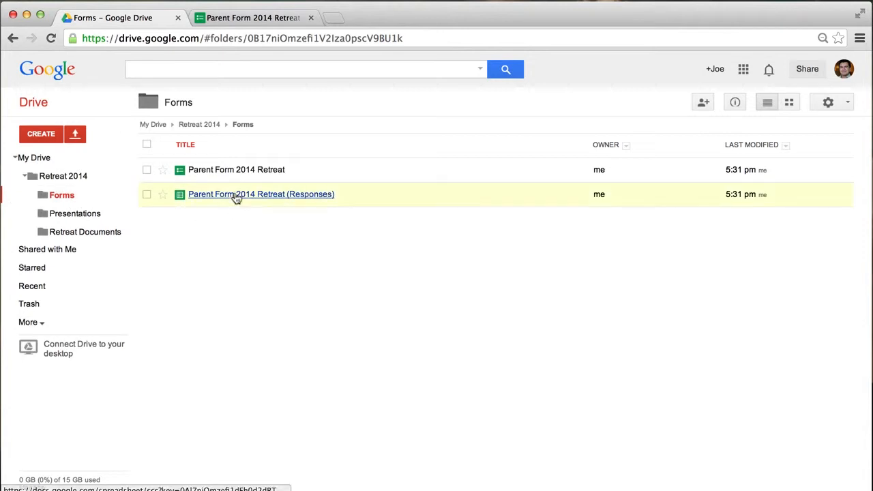
pyautogui.click(240, 18)
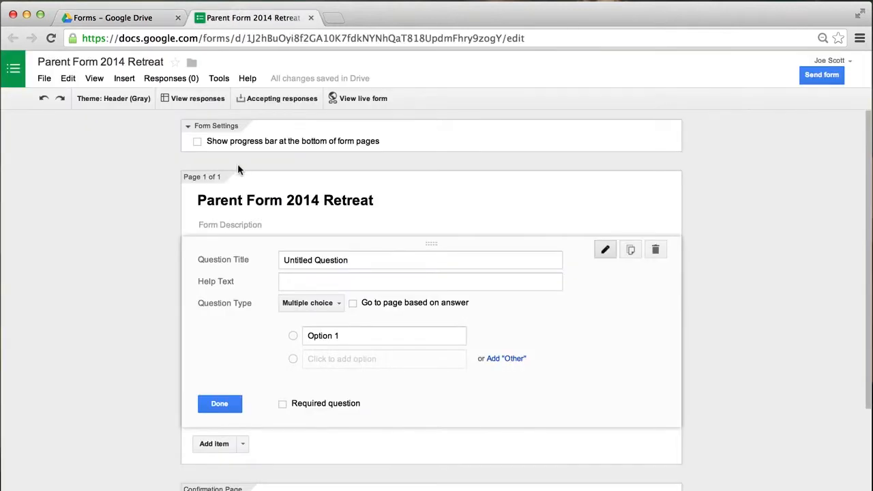
# View the live form once and delete the untitled placeholder question from the form being edited
pyautogui.click(363, 101)
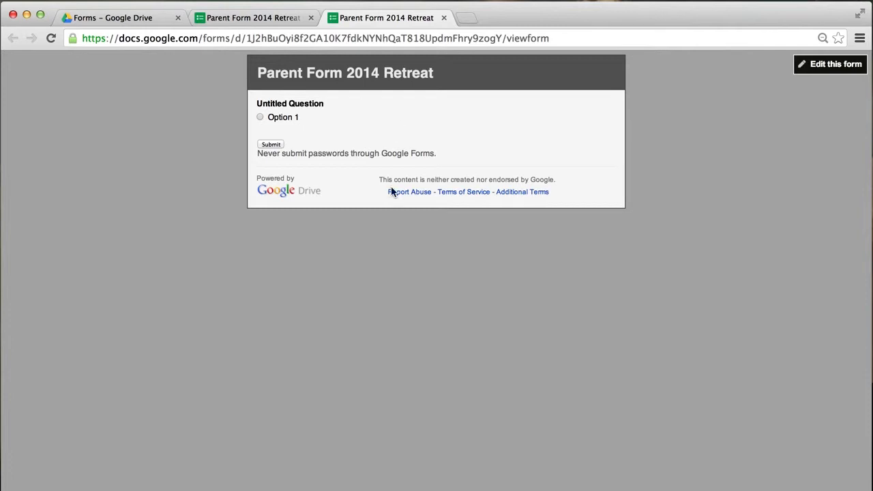
pyautogui.click(276, 19)
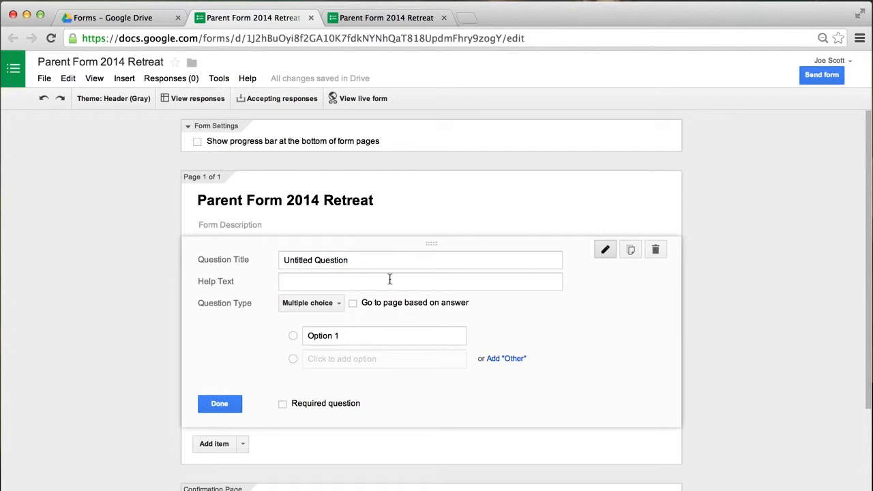
pyautogui.click(222, 403)
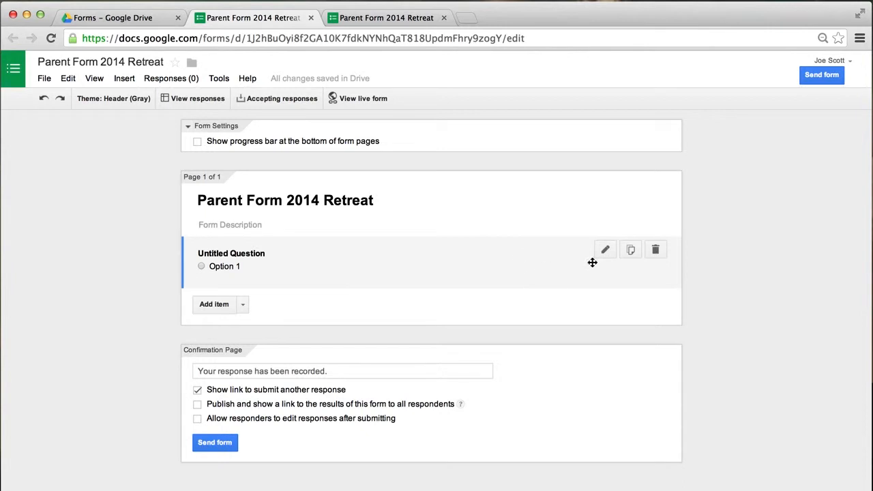
pyautogui.click(655, 250)
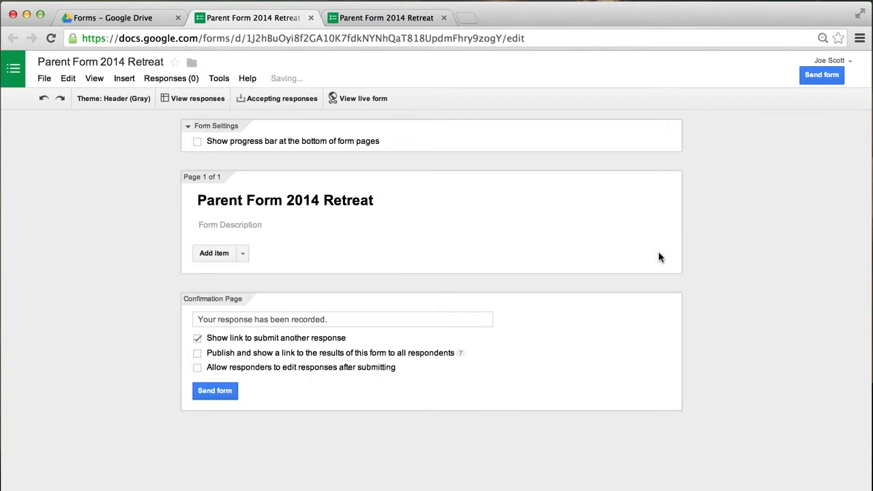
# Enter a form description announcing the retreat weekend, asking parents to fill out the form, promising a reminder email, and signed by the YM Team
pyautogui.click(288, 229)
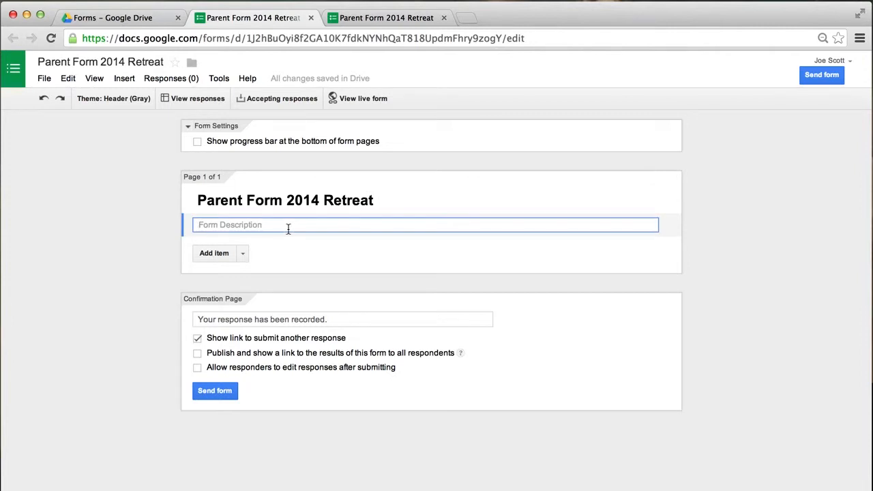
pyautogui.write("Are you ready for a weekend of prayer and fellowship? What about an epic worship band and all you can eat nachos? We're going on retreat. Please have your parent fill out the following form to help us prepare for the weekend. We will send you an email to remind you what to bring so be on the lookout for that.  - Joe and the YM Team")
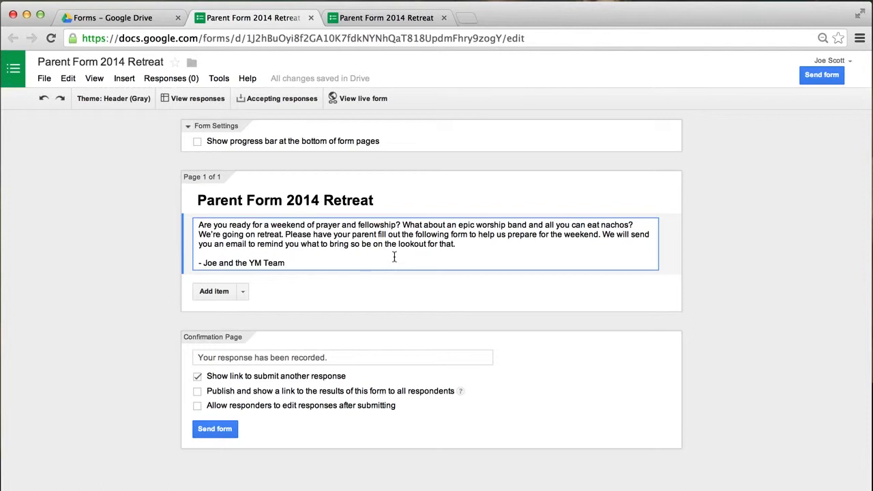
pyautogui.click(399, 292)
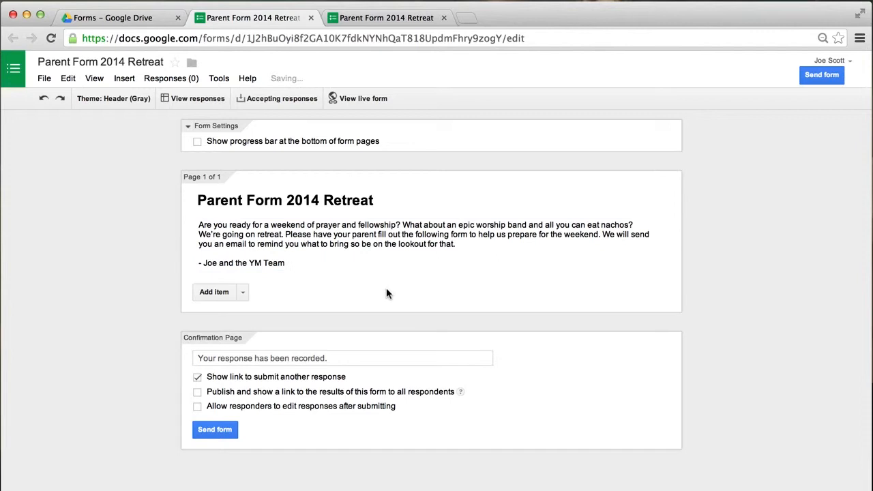
# Reload the live form to check the new description, and return to the form editor
pyautogui.click(376, 20)
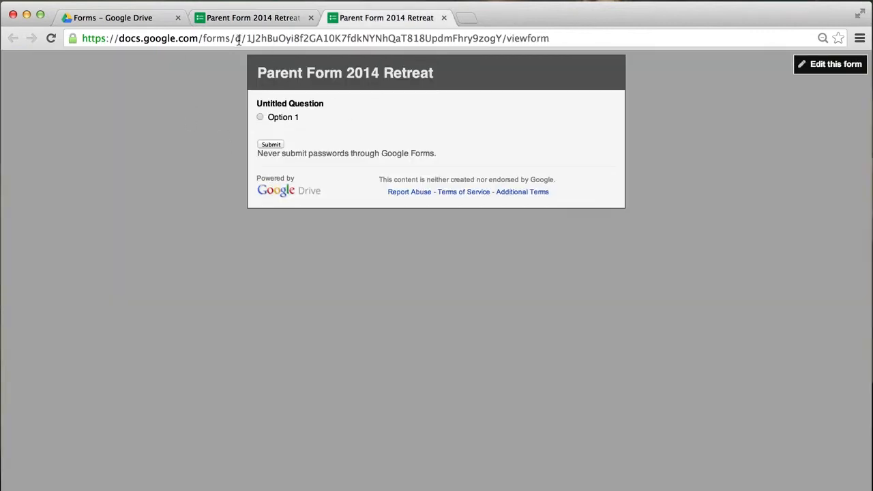
pyautogui.click(52, 39)
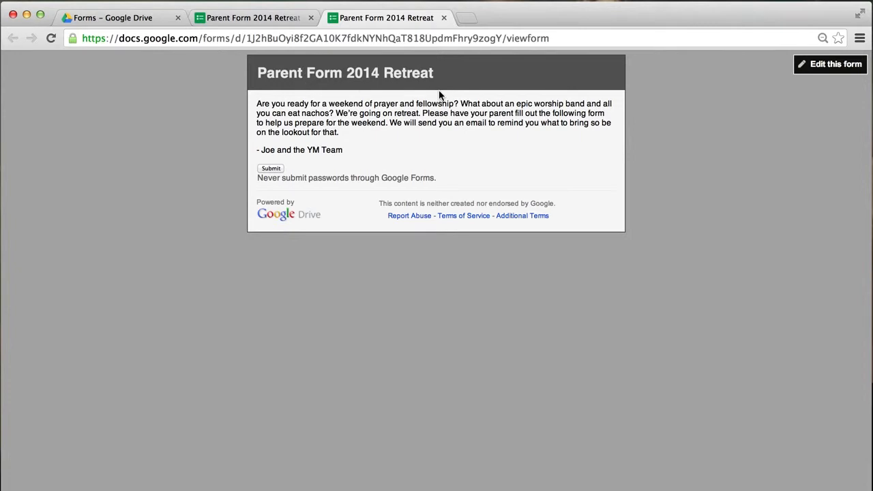
pyautogui.click(258, 20)
# Change the heading on the form page to "Retreat 2014 Form"
pyautogui.click(259, 208)
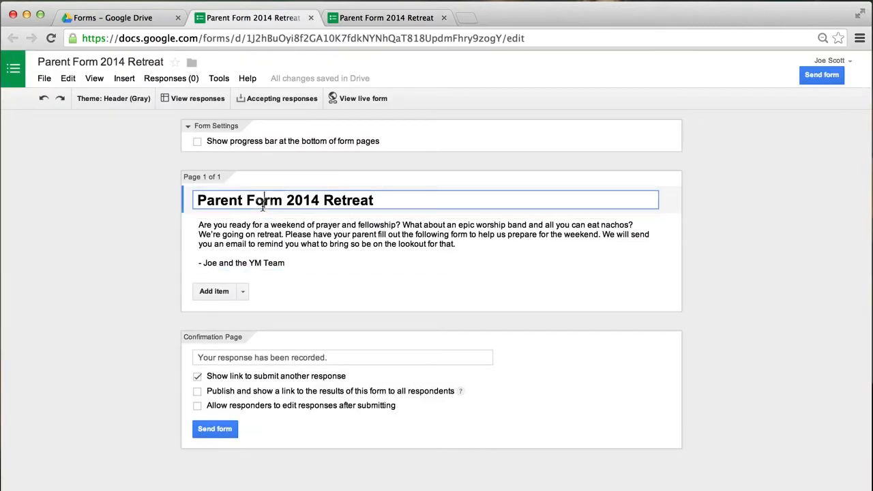
pyautogui.doubleClick(262, 206)
pyautogui.write('Re')
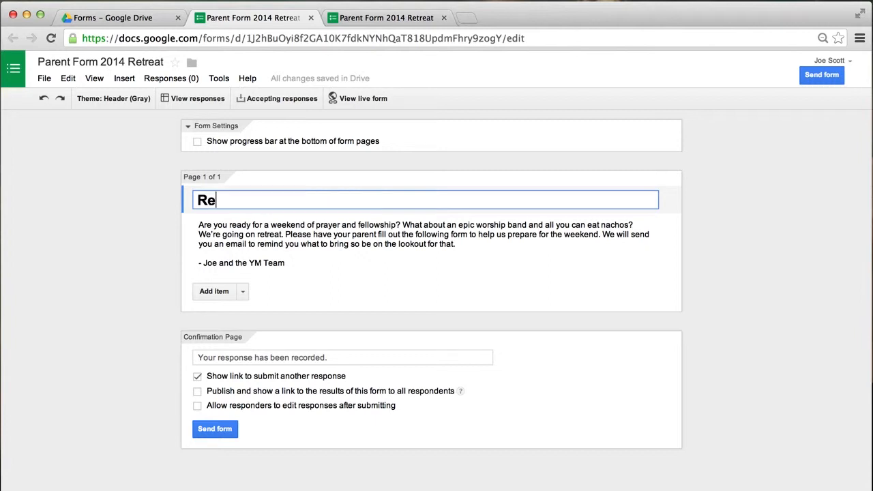
pyautogui.write('treat 2014 Form')
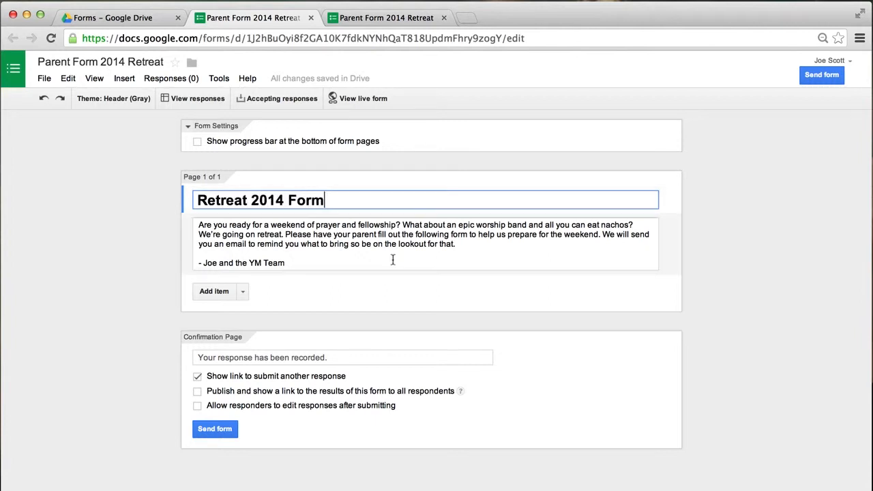
# Reload the live form to check the changed heading, and return to the form editor
pyautogui.click(363, 98)
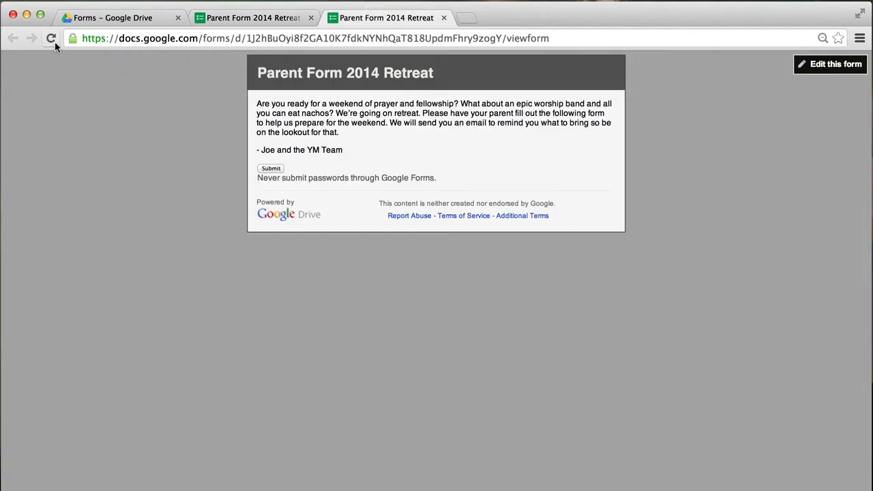
pyautogui.click(55, 41)
pyautogui.click(286, 19)
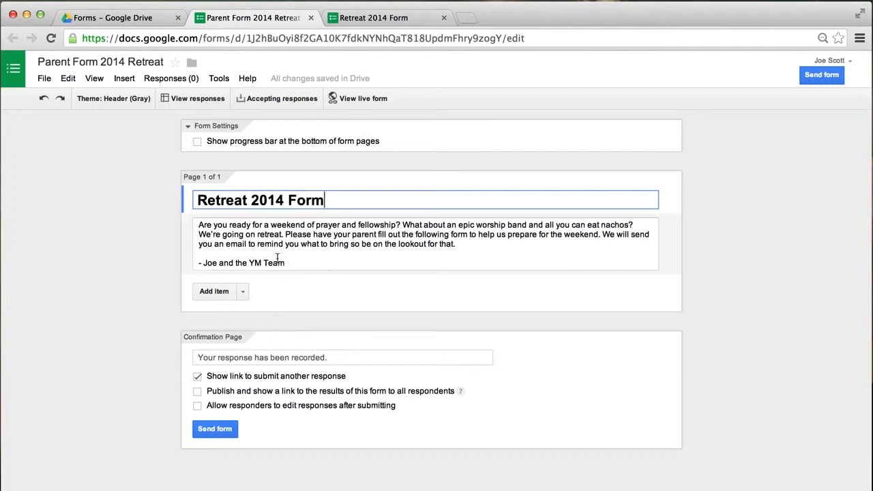
# Add a text question titled "Parent Name" below the form description
pyautogui.click(243, 292)
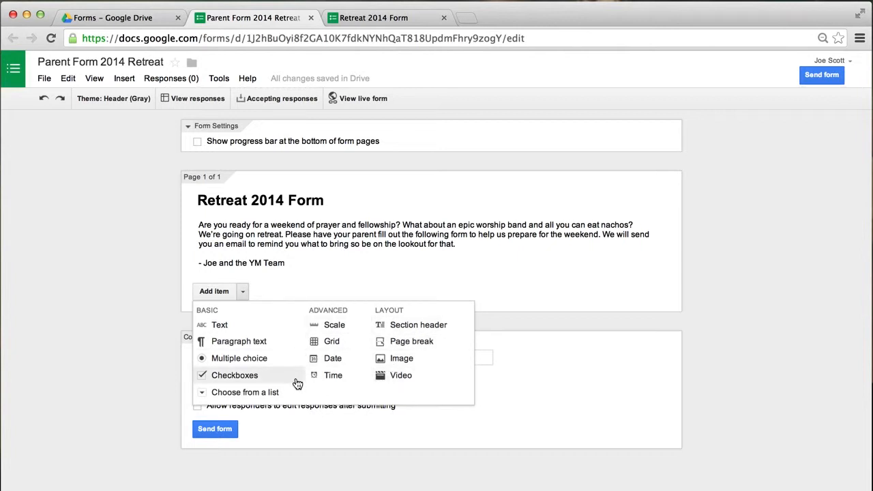
pyautogui.click(268, 328)
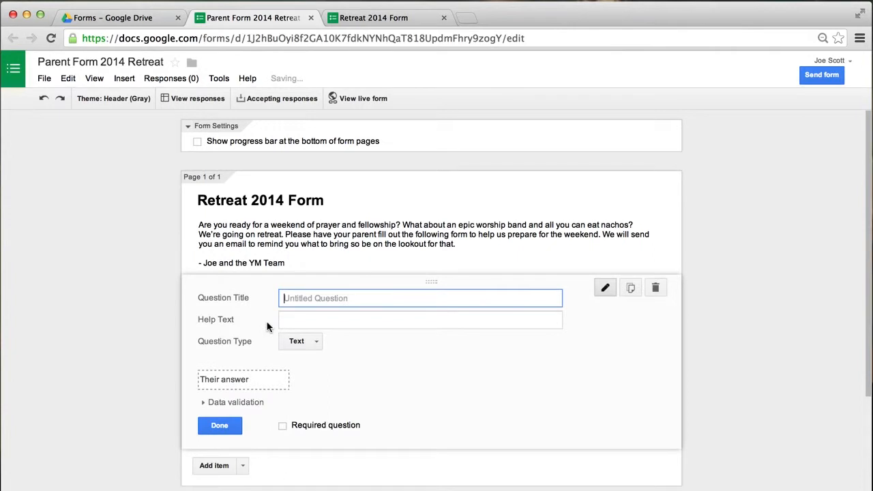
pyautogui.write('Pa')
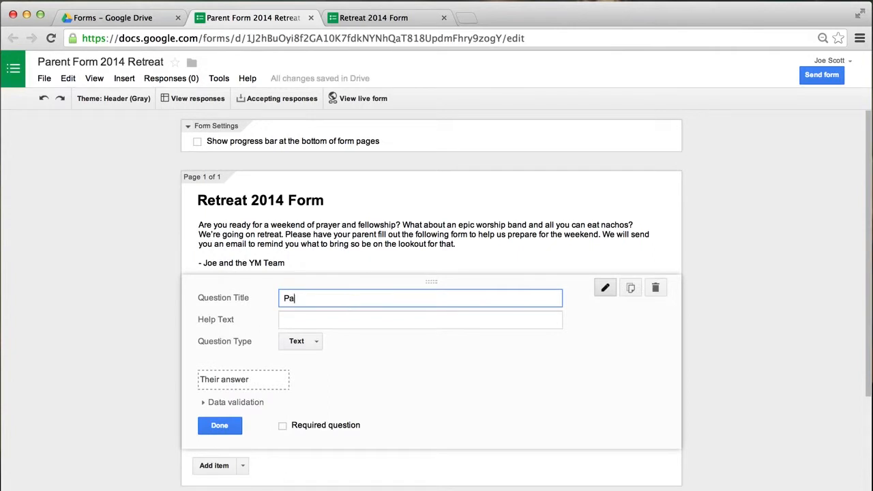
pyautogui.write('rent N am')
pyautogui.press('BackSpace')
pyautogui.press('BackSpace')
pyautogui.press('BackSpace')
pyautogui.write('ame')
# Keep the Parent Name question's type as Text, make it required, and finish editing it
pyautogui.click(311, 341)
pyautogui.click(315, 345)
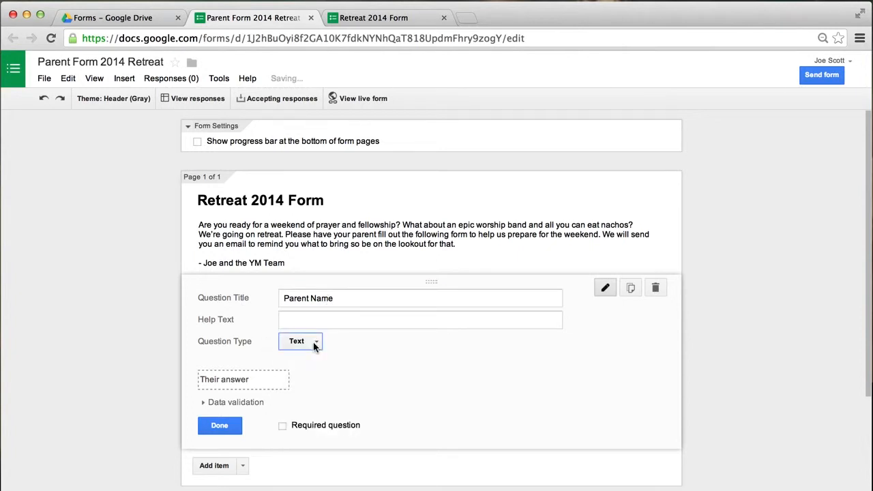
pyautogui.click(283, 429)
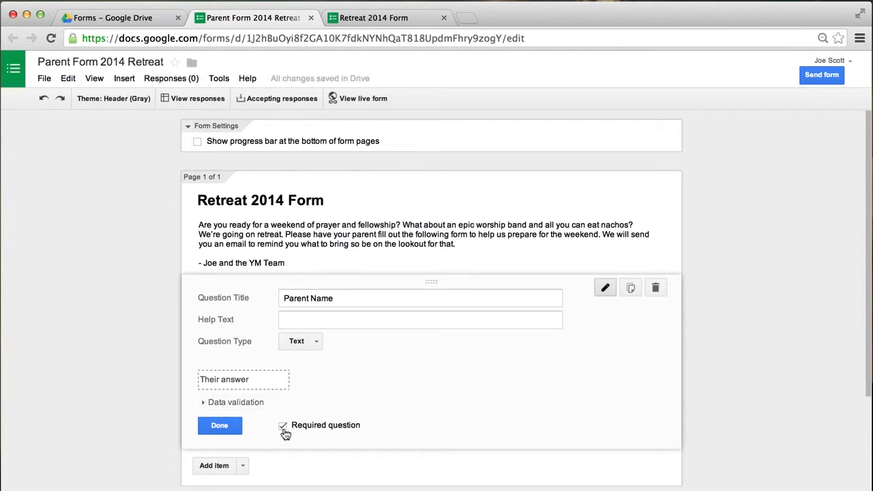
pyautogui.click(219, 426)
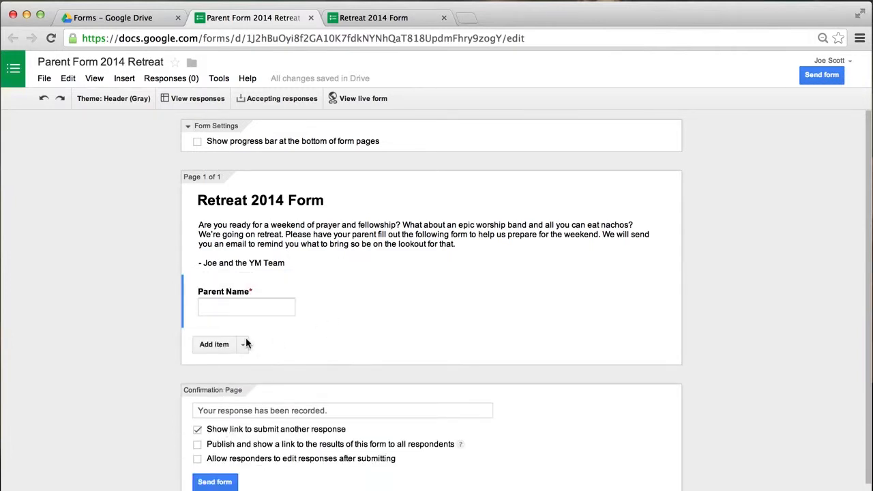
# Reload the live form to check the Parent Name question
pyautogui.click(385, 17)
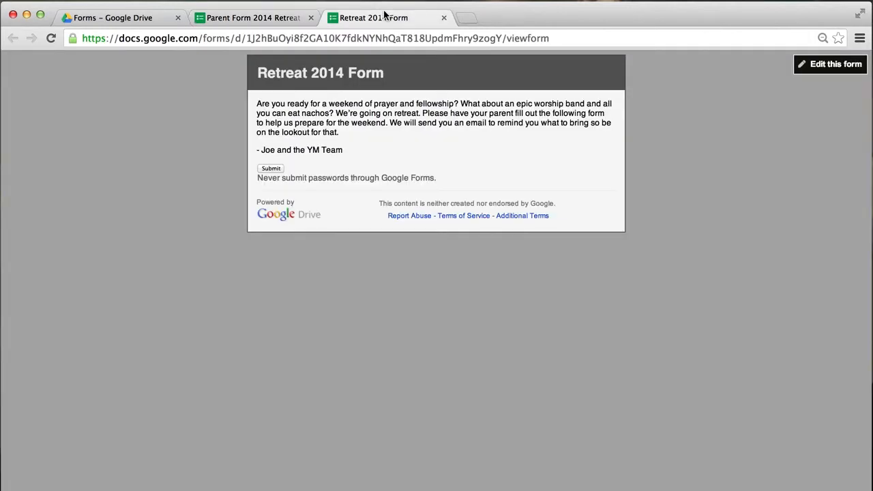
pyautogui.click(52, 40)
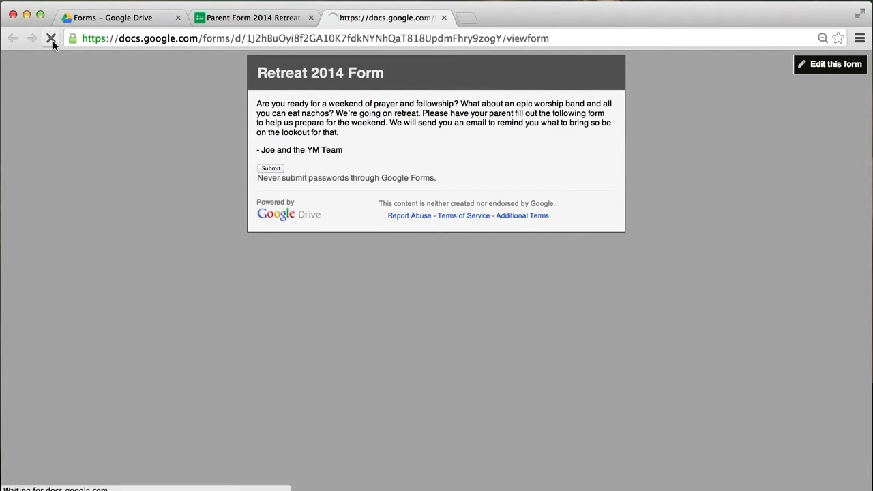
# Return to the form editor and add a text question titled "Student Name" below Parent Name
pyautogui.click(296, 15)
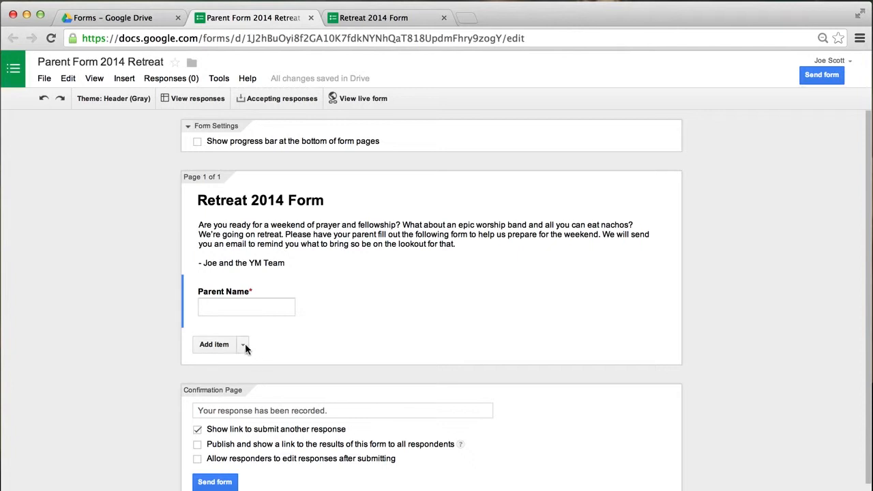
pyautogui.click(243, 344)
pyautogui.click(233, 378)
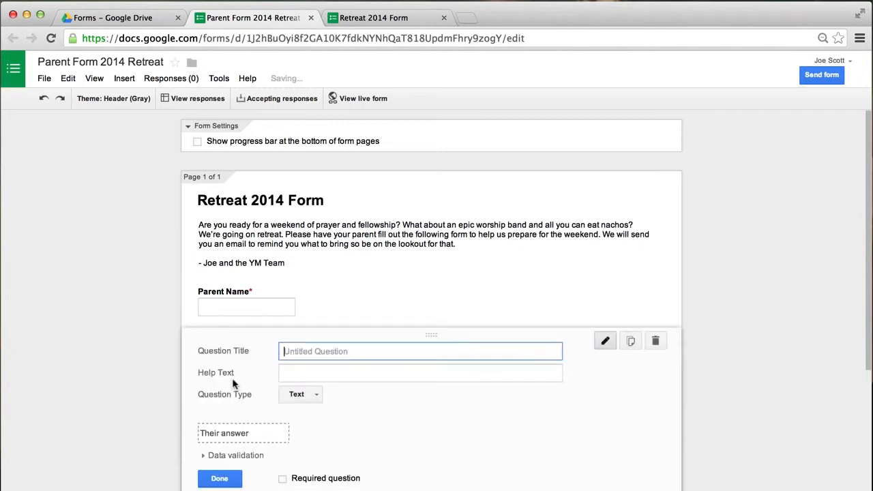
pyautogui.write('paren')
pyautogui.press('BackSpace')
pyautogui.press('BackSpace')
pyautogui.press('BackSpace')
pyautogui.press('BackSpace')
pyautogui.write('Student Name')
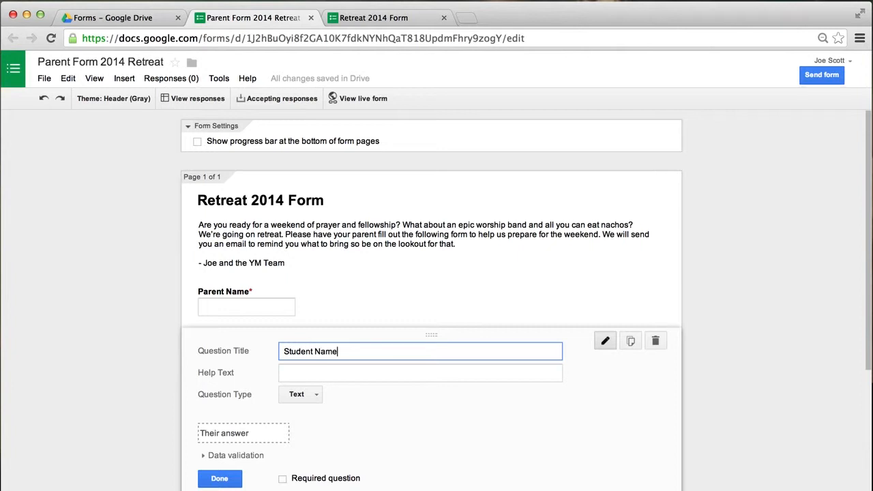
# Make the Student Name question required and finish editing it
pyautogui.scroll(-1, 400, 331)
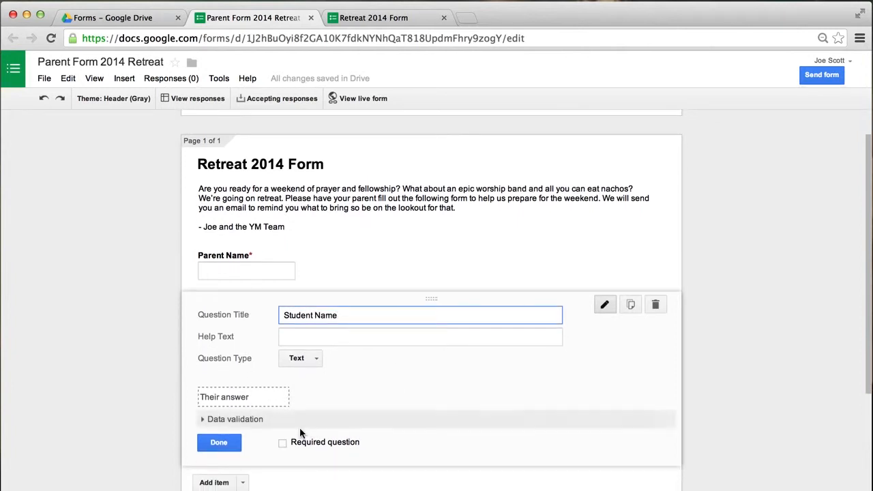
pyautogui.click(282, 444)
pyautogui.click(220, 443)
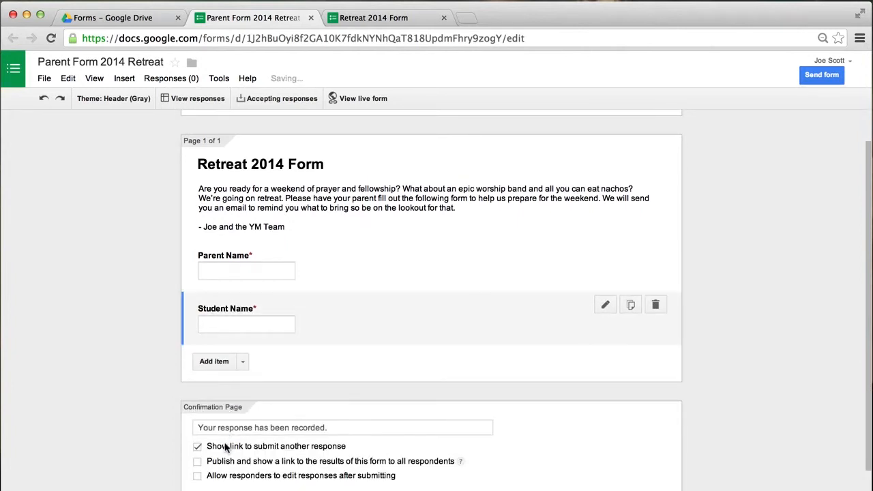
# Add a choose-from-a-list question titled "Confirmation Level" below Student Name
pyautogui.scroll(-1, 305, 351)
pyautogui.click(243, 335)
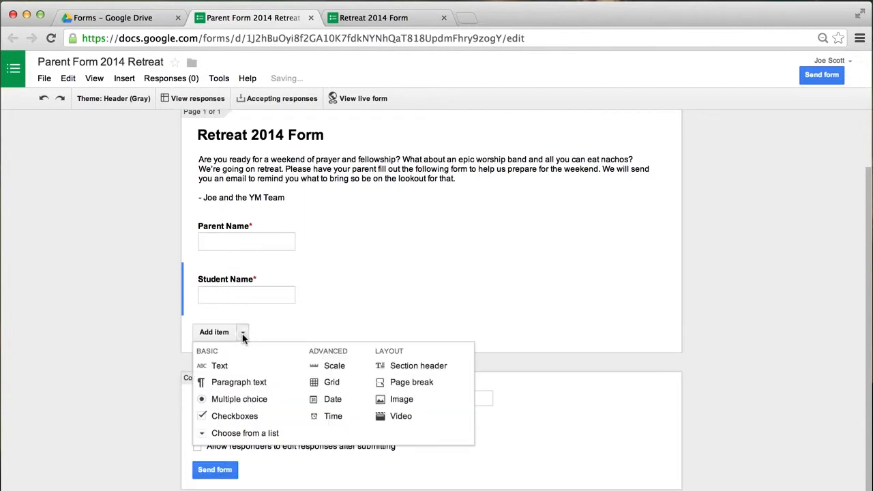
pyautogui.click(260, 434)
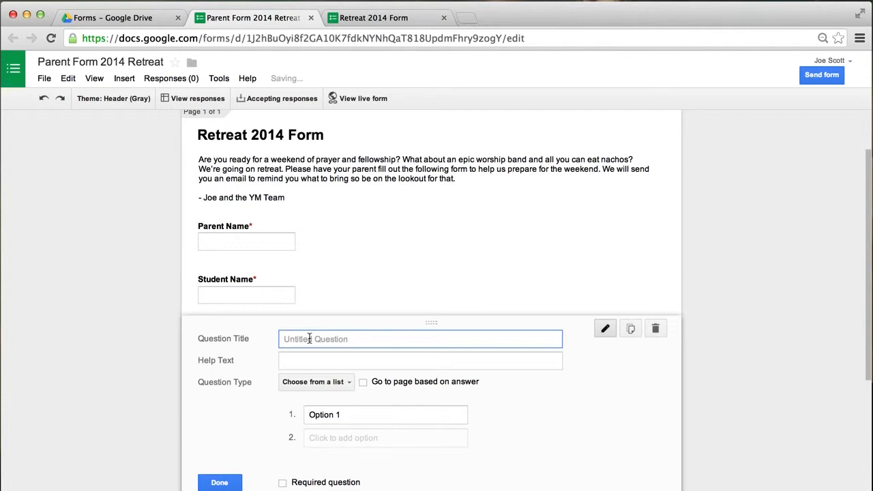
pyautogui.write('Conf')
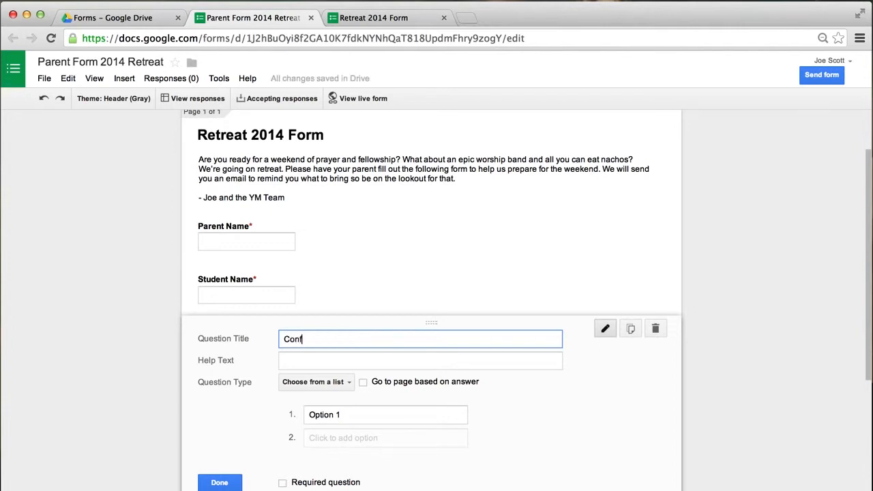
pyautogui.write('irmation Lev')
# Give the Confirmation Level question the options "Confirmation 1", "Confirmation 2" and "Confirmation 3"
pyautogui.write('Confirmation 1')
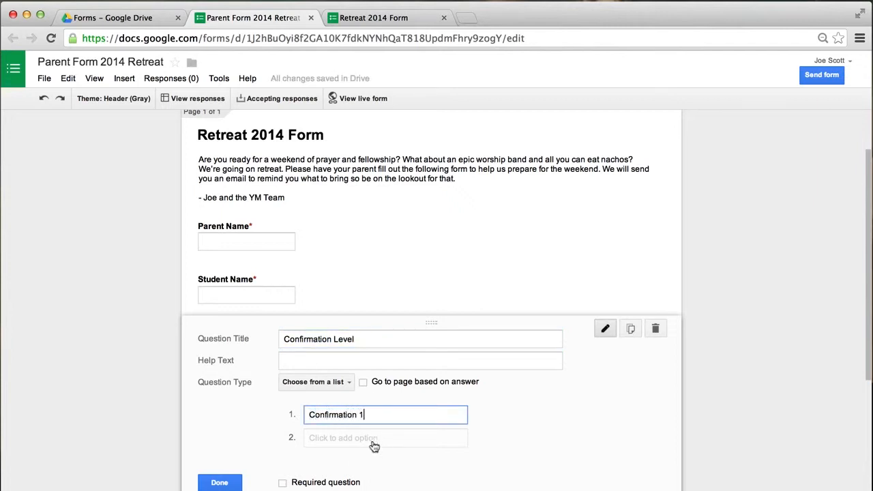
pyautogui.click(374, 442)
pyautogui.write('Confirmation 2')
pyautogui.click(353, 462)
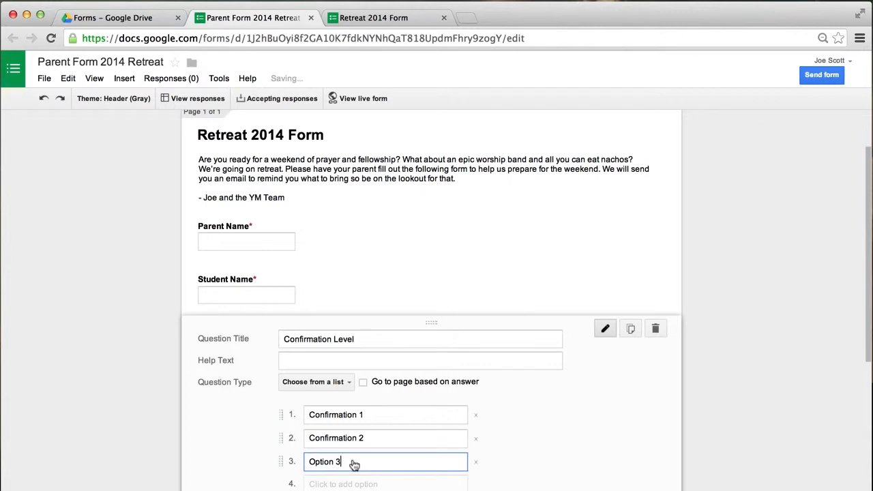
pyautogui.tripleClick(353, 462)
pyautogui.write('Confirmation')
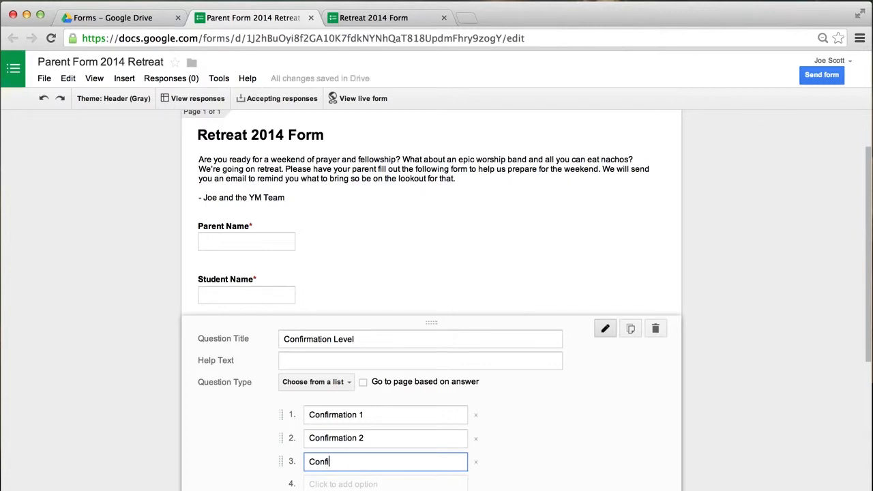
# Make the Confirmation Level question required and finish editing it
pyautogui.scroll(-3, 353, 462)
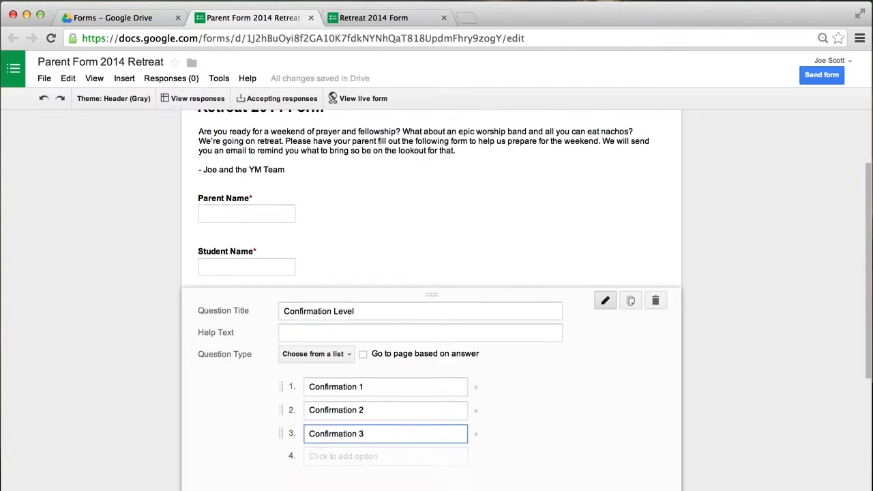
pyautogui.click(282, 436)
pyautogui.click(229, 434)
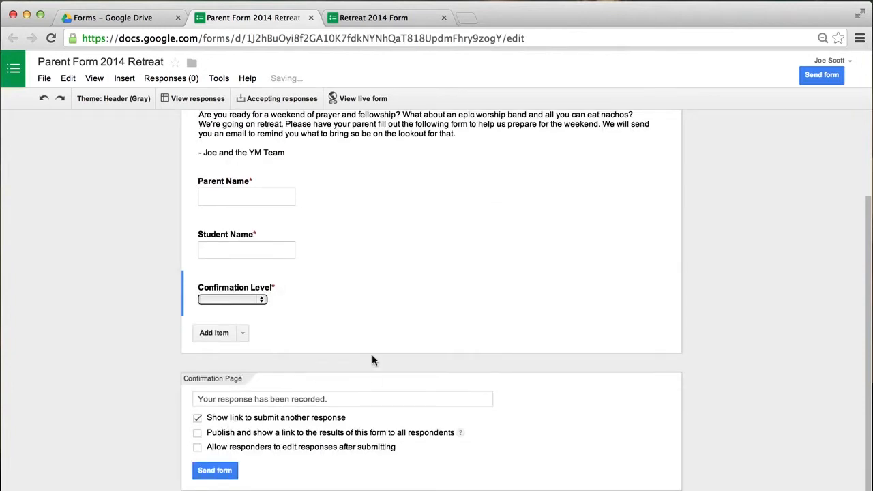
# Add a text question titled "Student Email" below Confirmation Level
pyautogui.scroll(2, 384, 337)
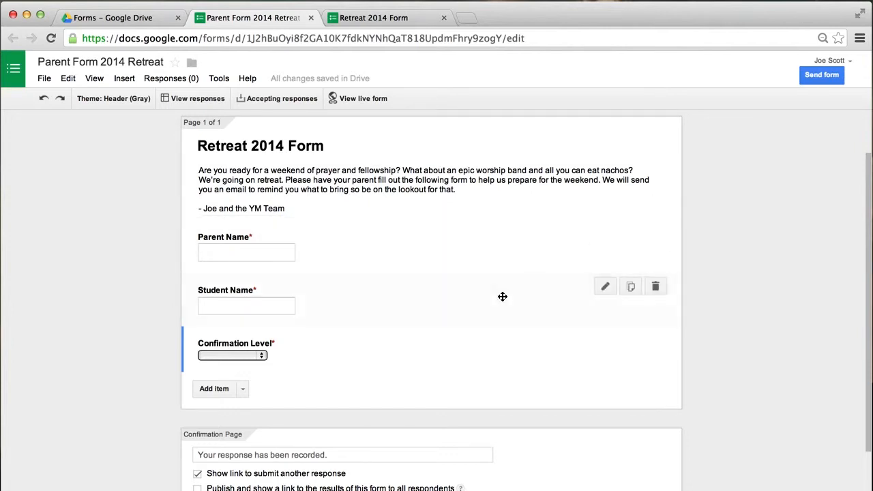
pyautogui.scroll(-2, 503, 297)
pyautogui.click(243, 333)
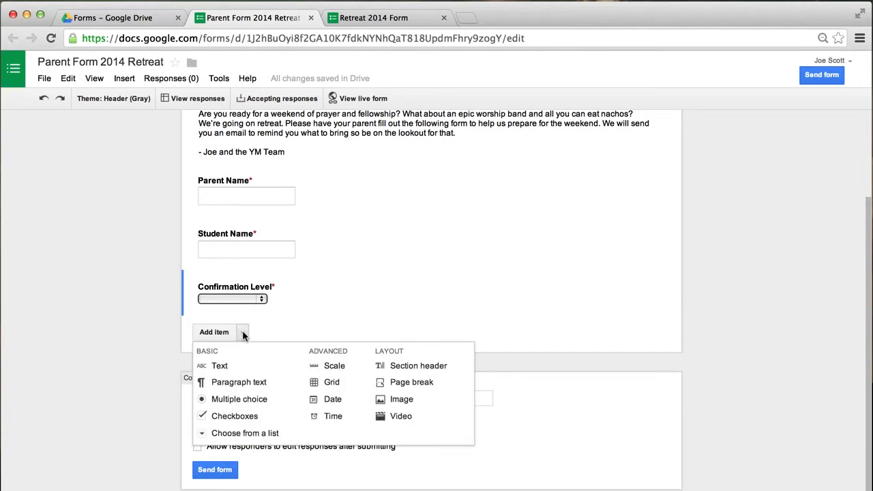
pyautogui.click(226, 365)
pyautogui.write('Student Email')
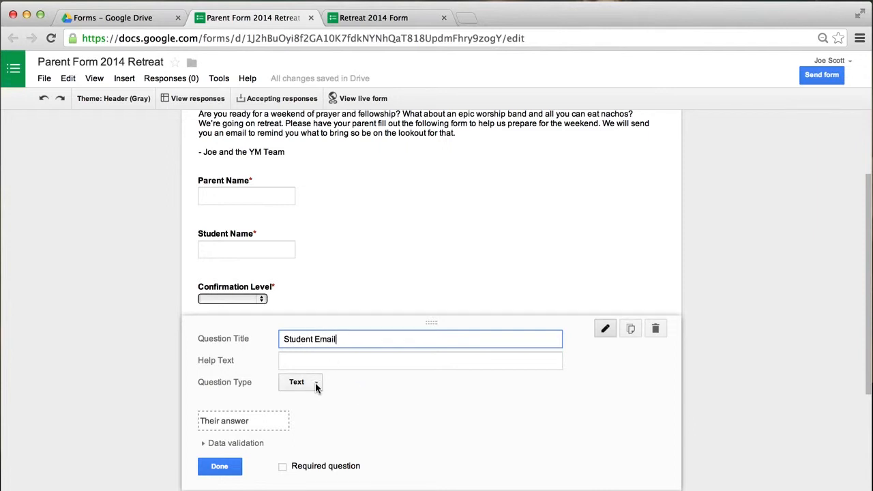
# Keep the Student Email question's type as Text, make it required, and finish editing it
pyautogui.click(316, 386)
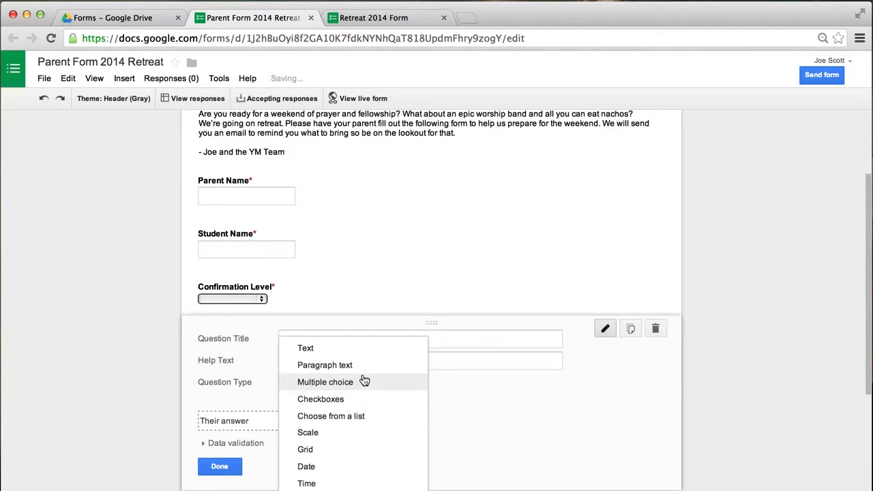
pyautogui.click(363, 351)
pyautogui.scroll(-1, 343, 409)
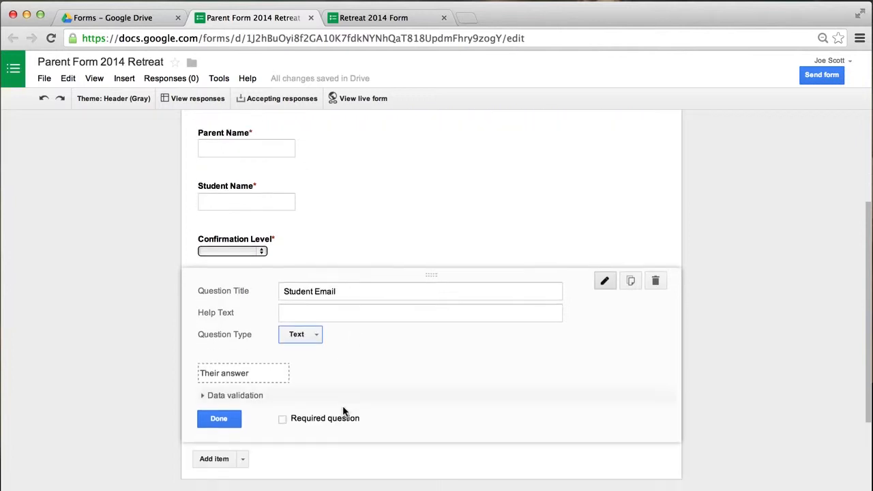
pyautogui.click(283, 396)
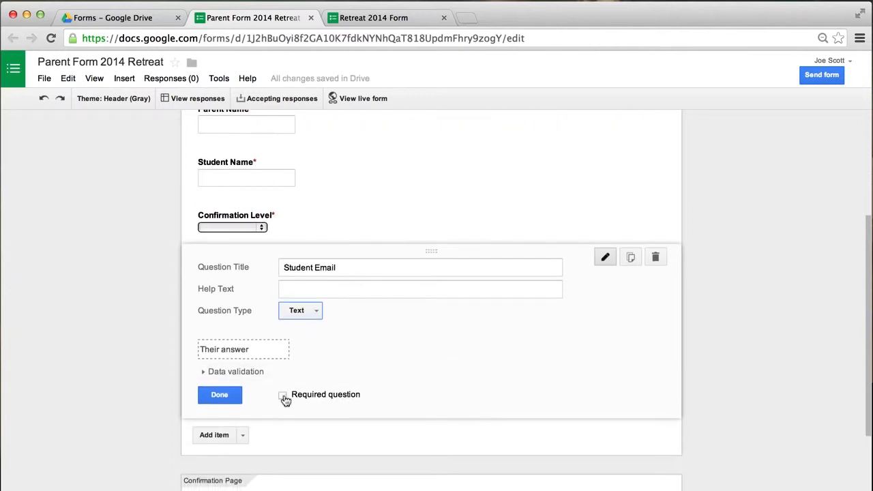
pyautogui.click(229, 396)
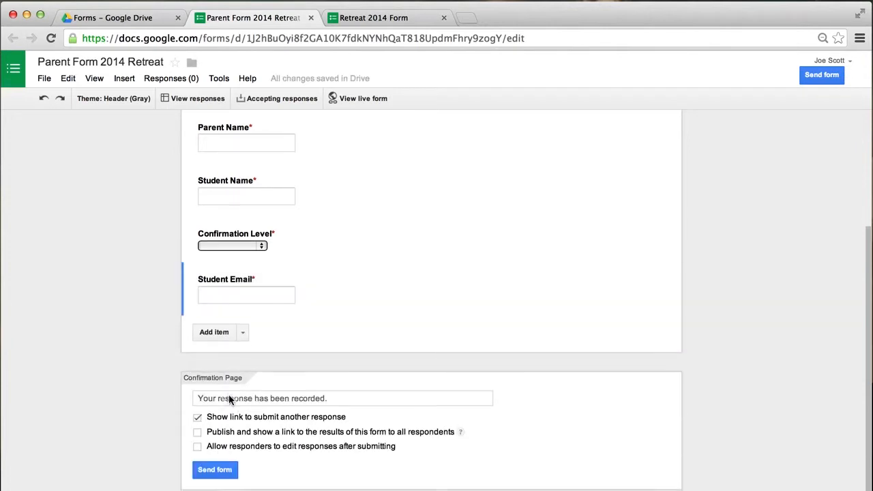
# Add an optional text question titled "Food Allergy?" below Student Email and finish editing it
pyautogui.scroll(3, 423, 357)
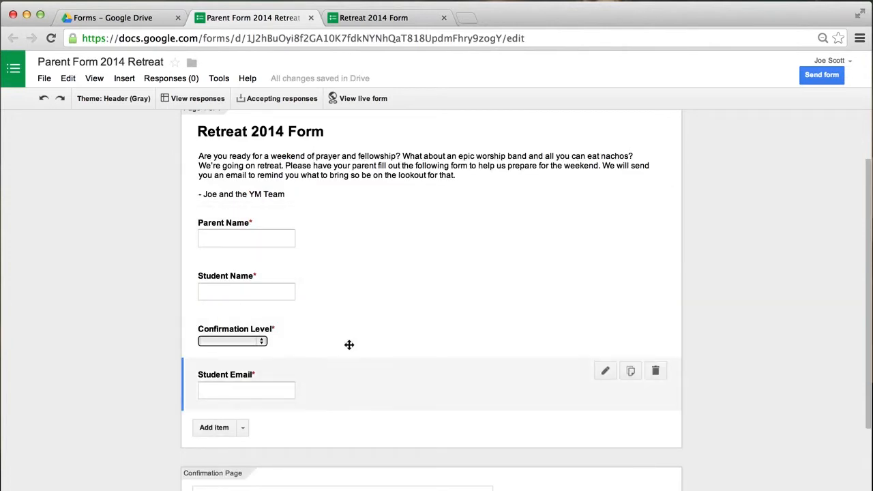
pyautogui.click(242, 427)
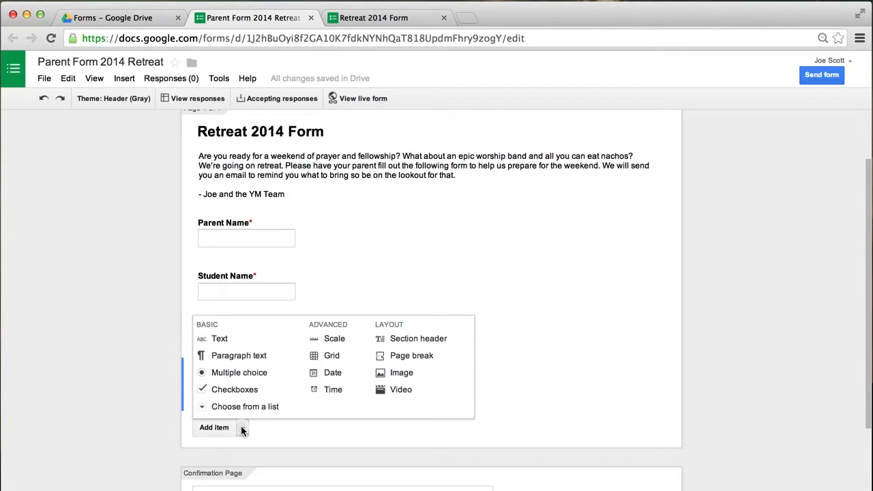
pyautogui.click(231, 343)
pyautogui.write('Food Allergy?')
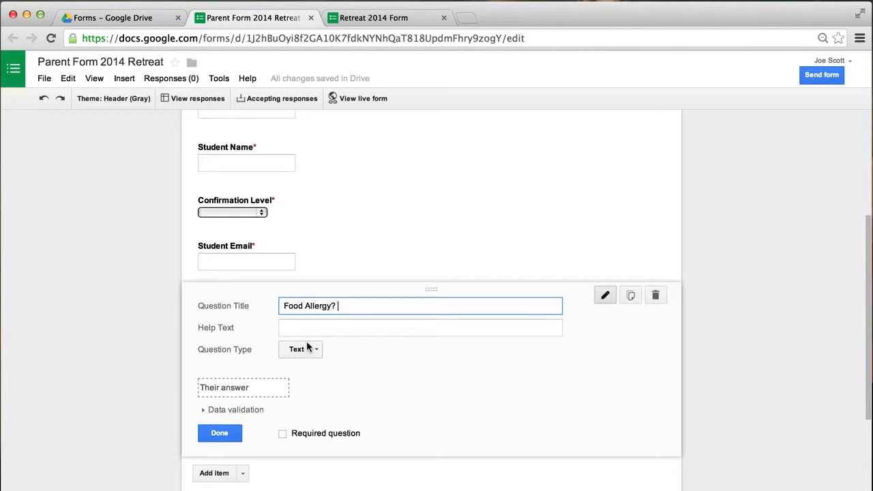
pyautogui.click(230, 434)
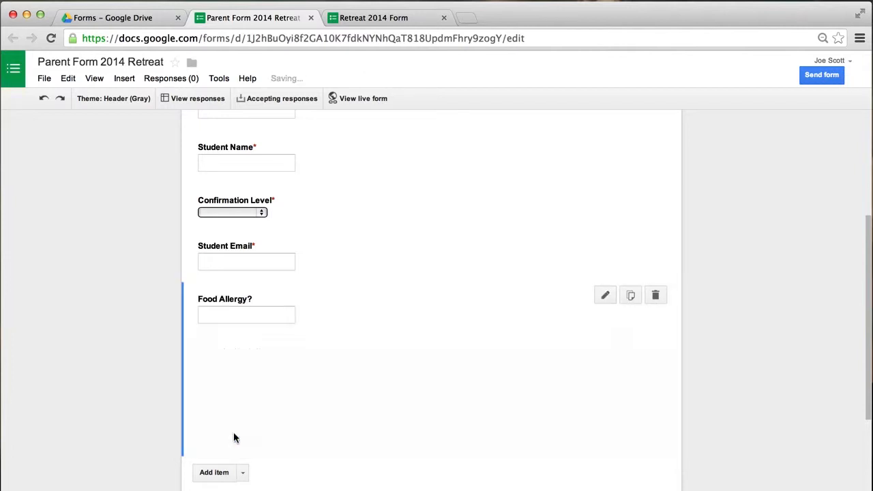
# Reorder the questions so that Student Name comes first, followed by Student Email and Parent Name
pyautogui.scroll(2, 361, 324)
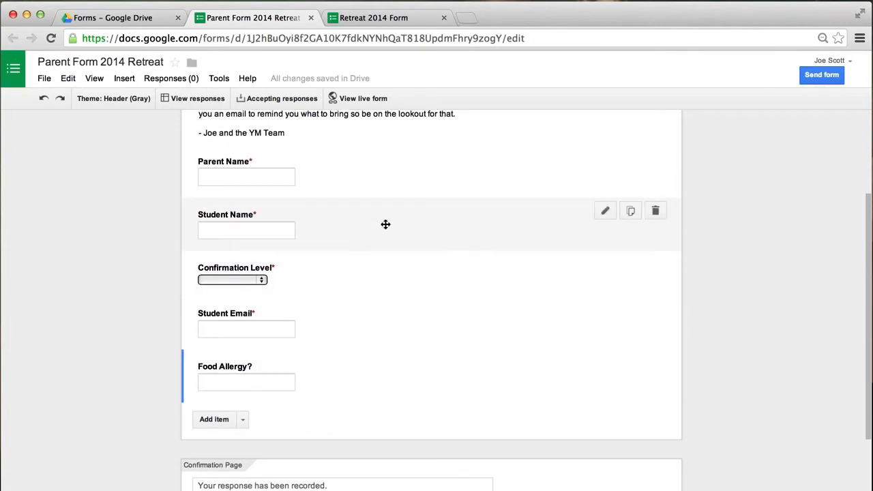
pyautogui.scroll(2, 386, 224)
pyautogui.moveTo(381, 285); pyautogui.dragTo(387, 224)
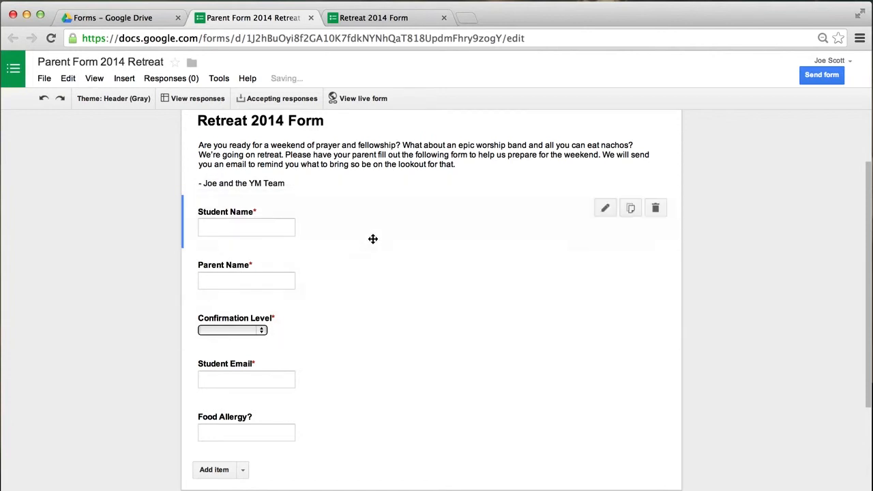
pyautogui.moveTo(329, 380); pyautogui.dragTo(344, 273)
pyautogui.scroll(-3, 326, 391)
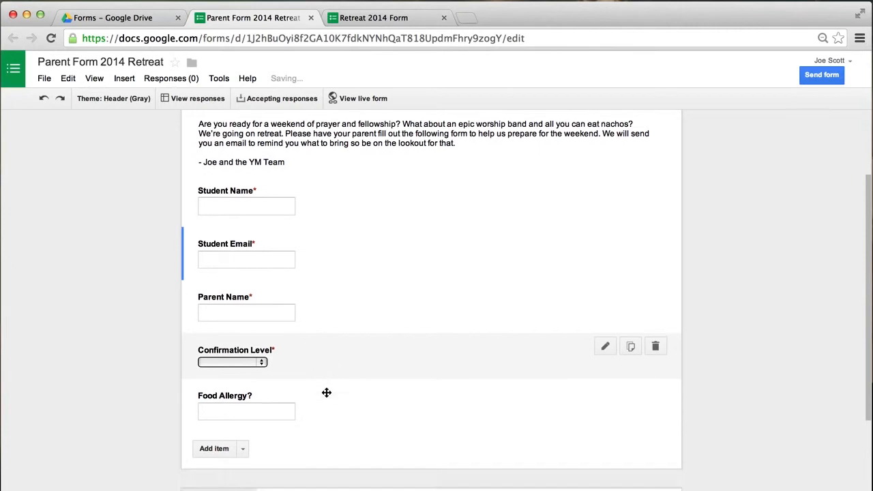
pyautogui.scroll(4, 326, 390)
pyautogui.scroll(-2, 326, 392)
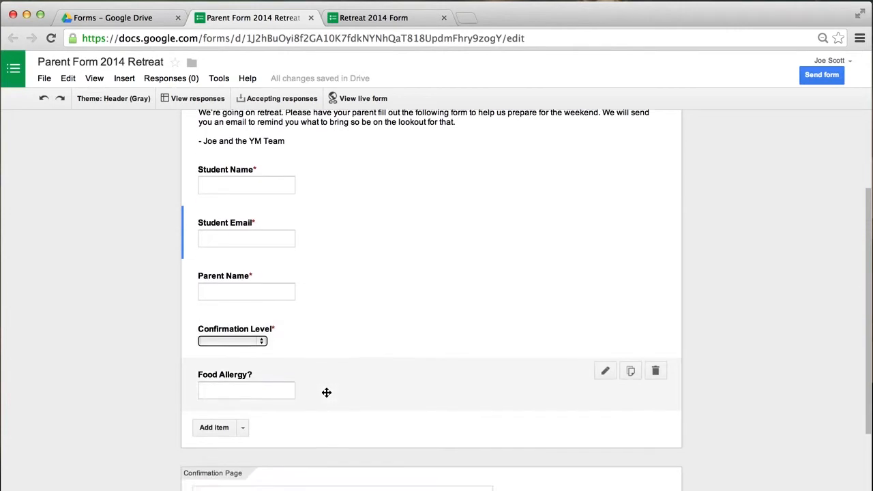
pyautogui.scroll(3, 321, 375)
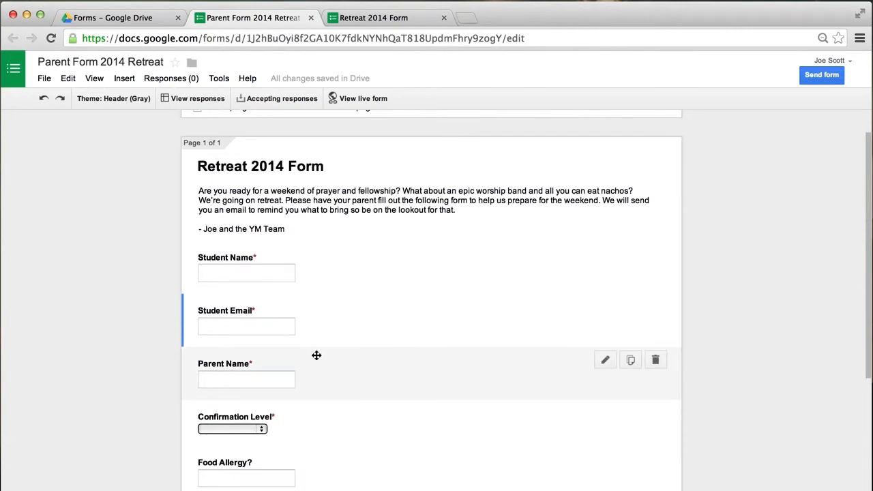
# Reload the live form to check the question order and the choices offered for Confirmation Level
pyautogui.click(370, 15)
pyautogui.click(50, 39)
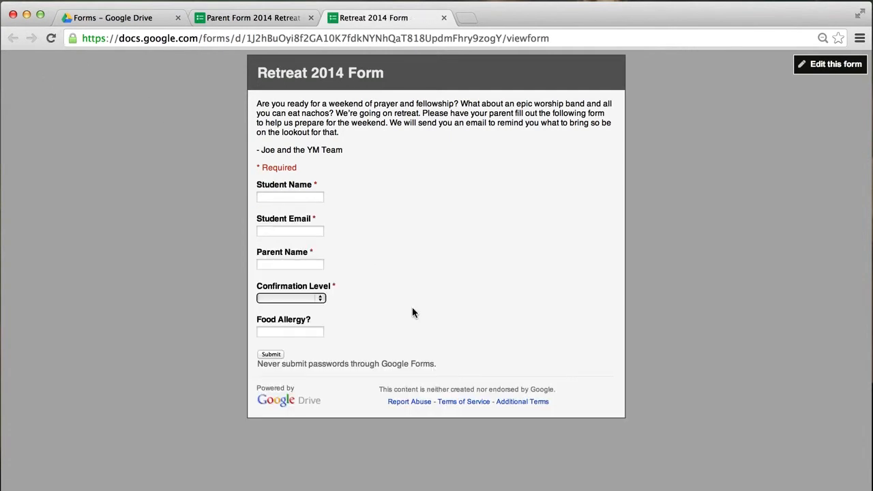
pyautogui.click(322, 299)
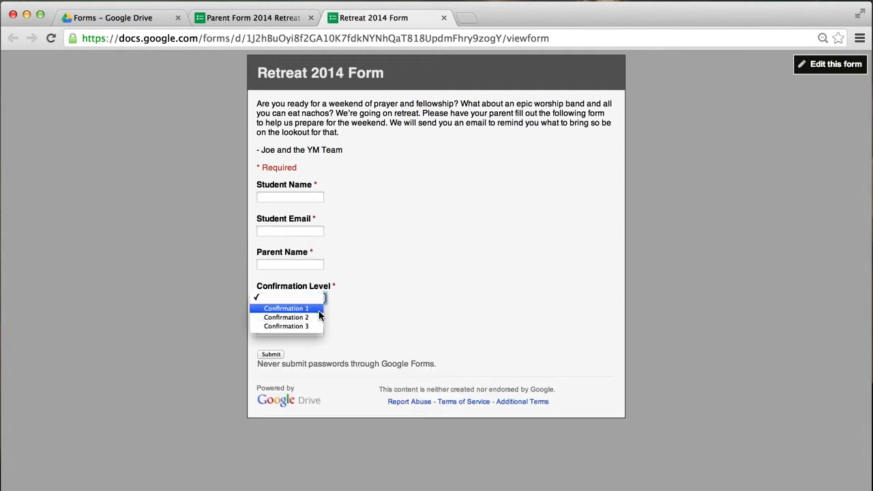
pyautogui.click(406, 323)
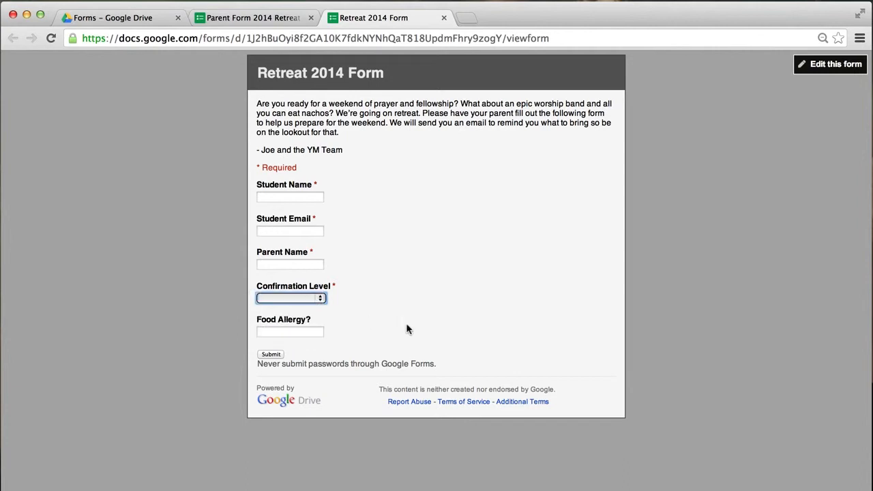
# Try out the live form's Food Allergy? field with the sample answer "Test", and return to the form editor
pyautogui.click(308, 333)
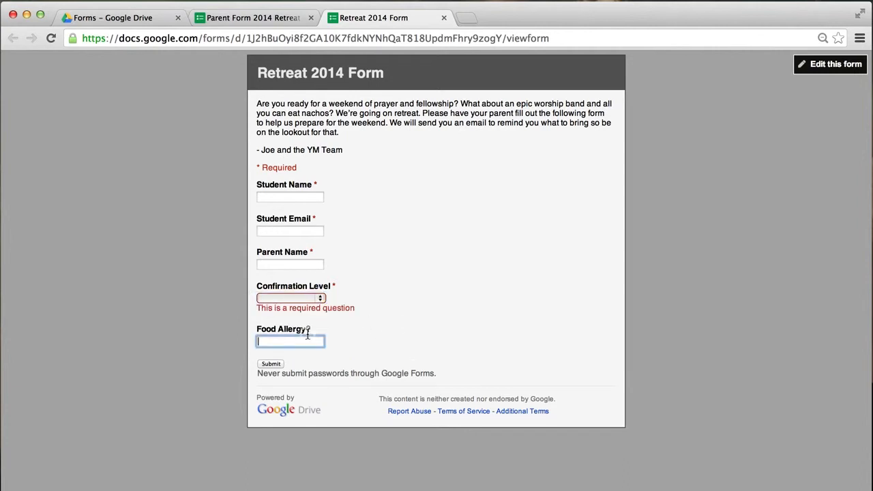
pyautogui.click(469, 350)
pyautogui.click(297, 199)
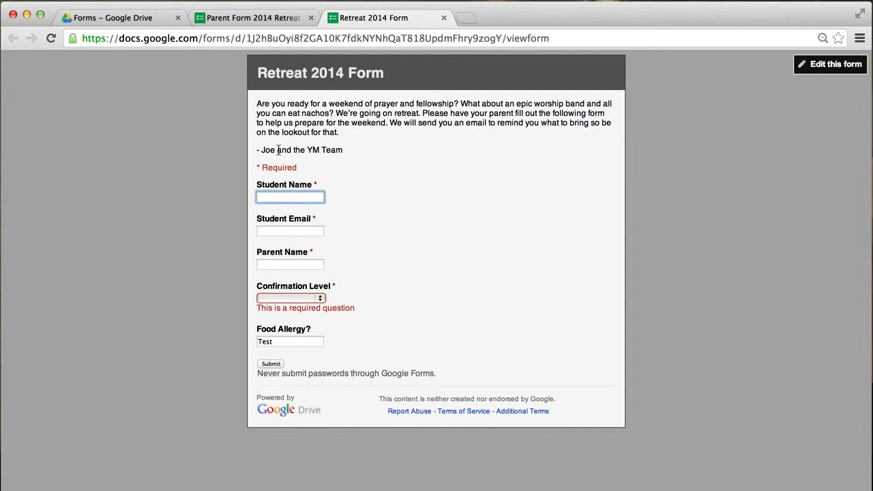
pyautogui.click(246, 21)
pyautogui.scroll(-3, 300, 183)
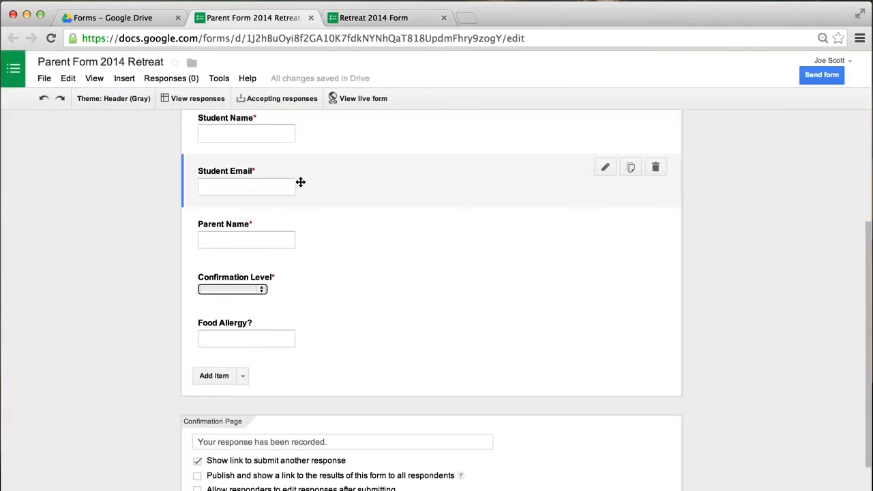
# On the confirmation page, turn off the link to submit another response and set the message to "Thanks! We look forward to an awesome weekend!"
pyautogui.scroll(-2, 301, 182)
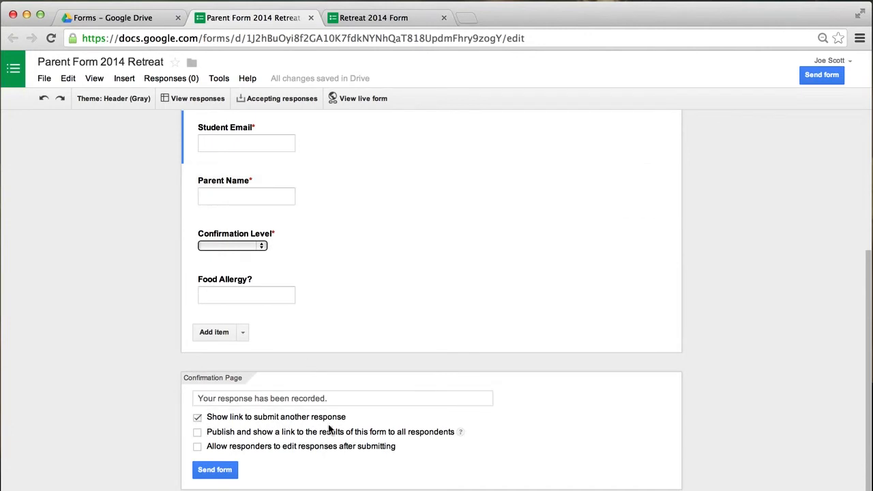
pyautogui.click(198, 418)
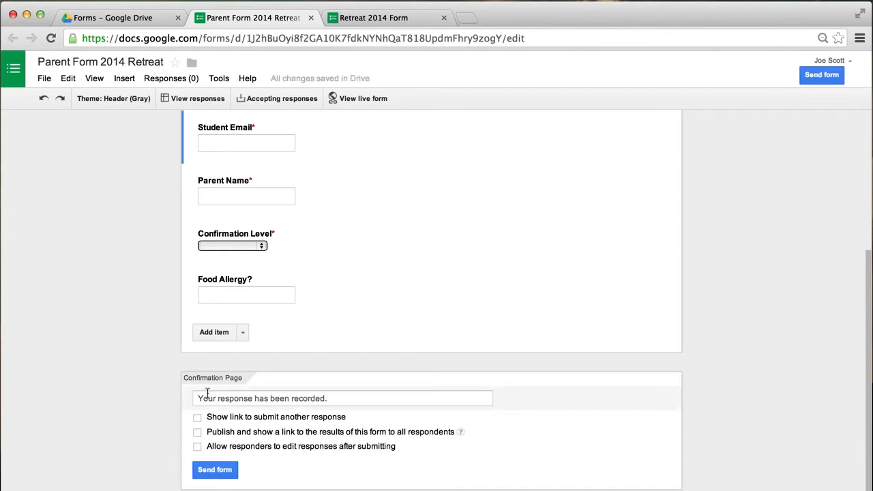
pyautogui.tripleClick(215, 399)
pyautogui.write('Than k')
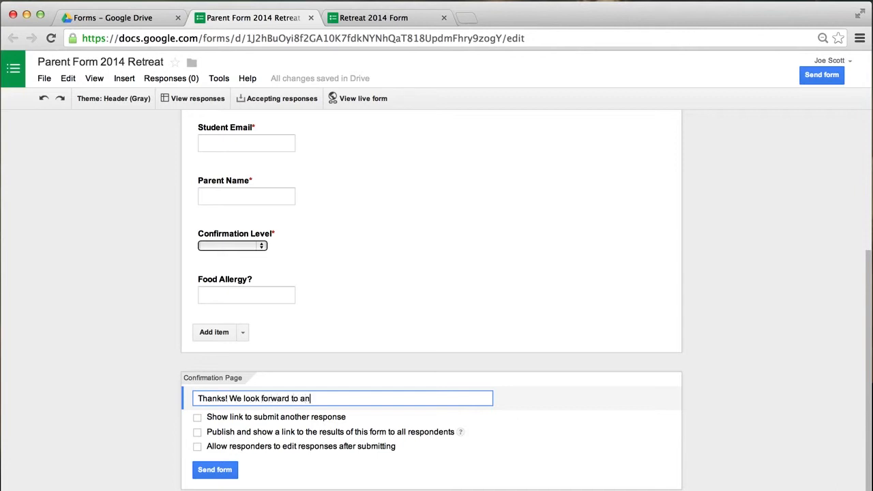
pyautogui.write('some weekend!')
# Look over the finished form, start sending it by email, and enter the suggested youth minister's email address as recipient
pyautogui.click(346, 18)
pyautogui.click(346, 19)
pyautogui.scroll(5, 363, 228)
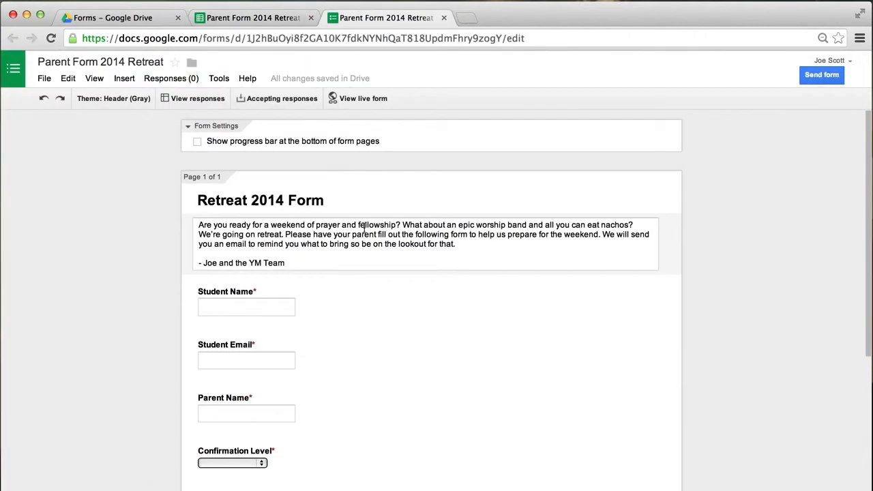
pyautogui.scroll(-5, 592, 148)
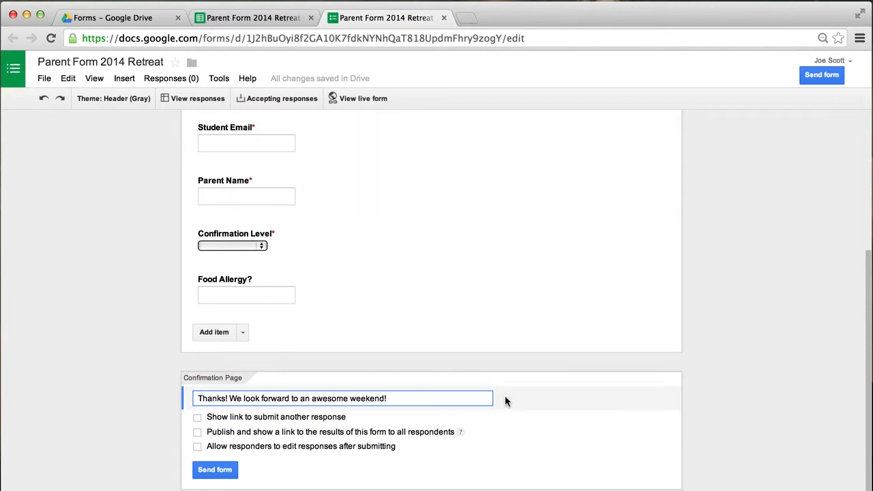
pyautogui.scroll(3, 543, 413)
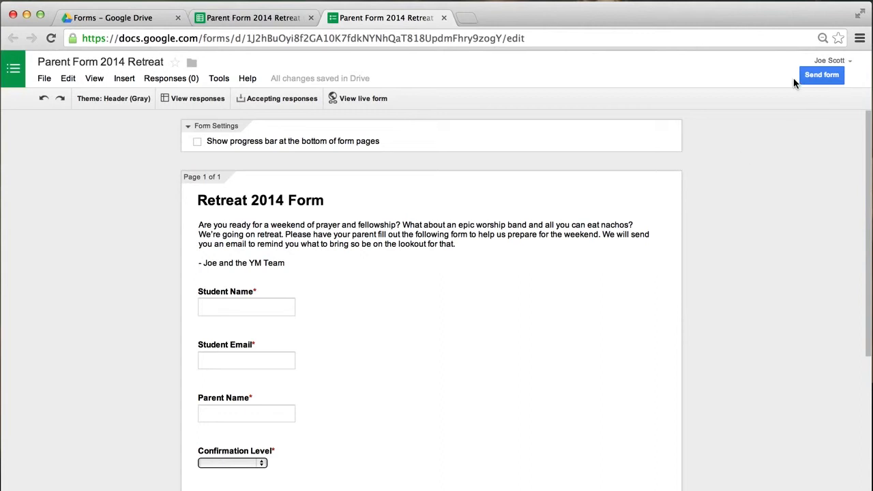
pyautogui.click(811, 76)
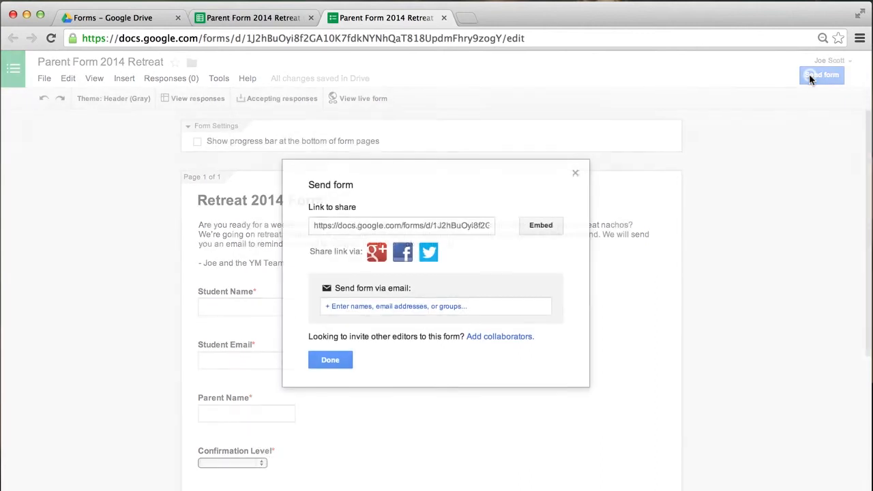
pyautogui.click(485, 311)
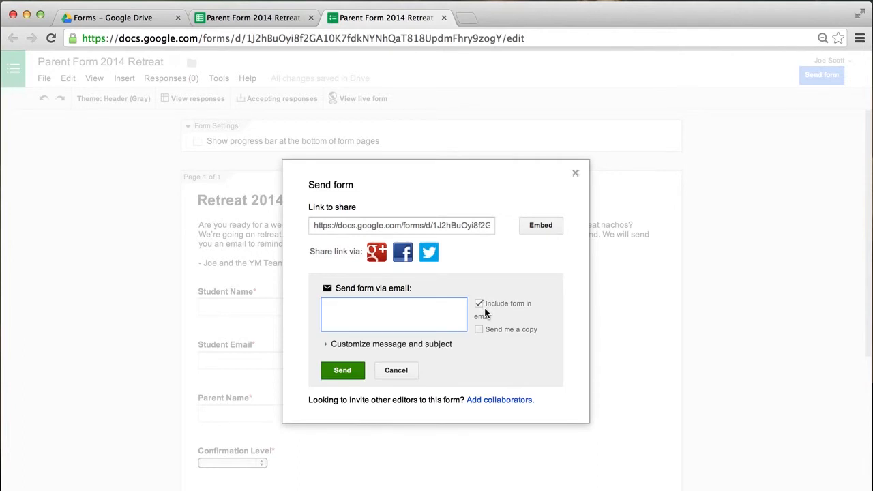
pyautogui.write('yo')
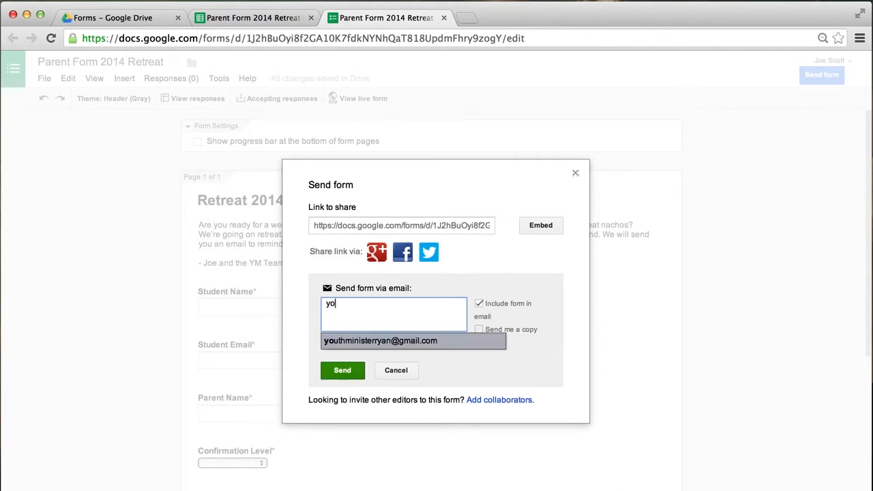
pyautogui.click(450, 341)
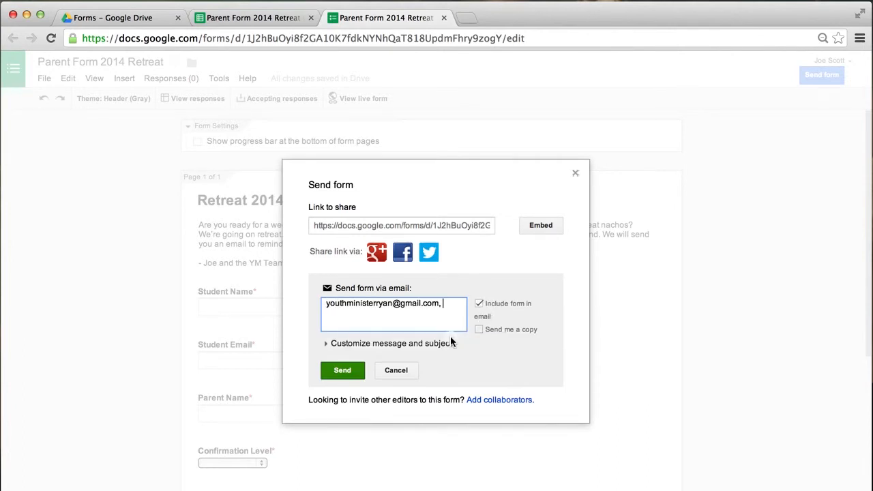
# Customize the email subject by inserting "Please fill out ASAP! " before "Retreat 2014 Form"
pyautogui.click(372, 346)
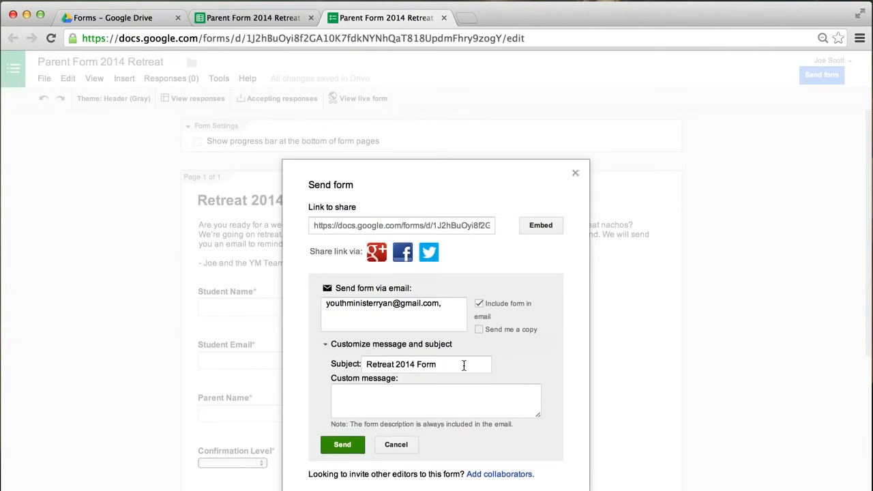
pyautogui.click(464, 365)
pyautogui.click(367, 364)
pyautogui.write('Please ')
pyautogui.write('fill out ')
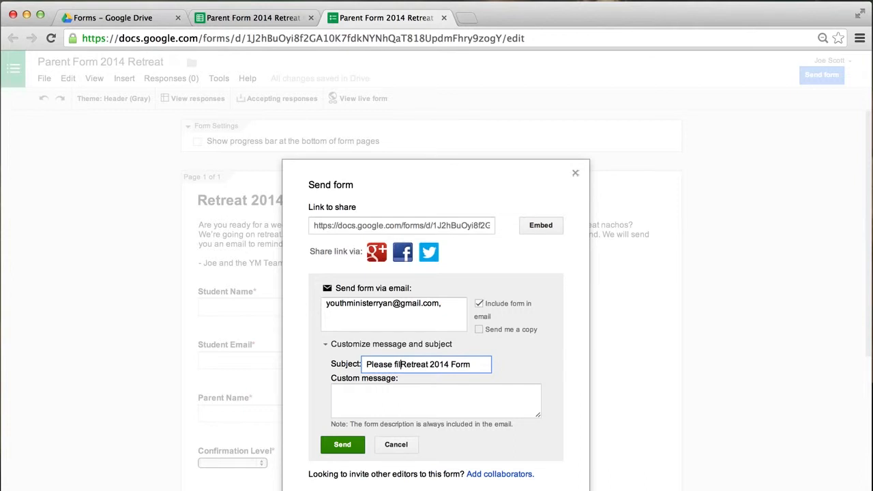
pyautogui.write('ASAP')
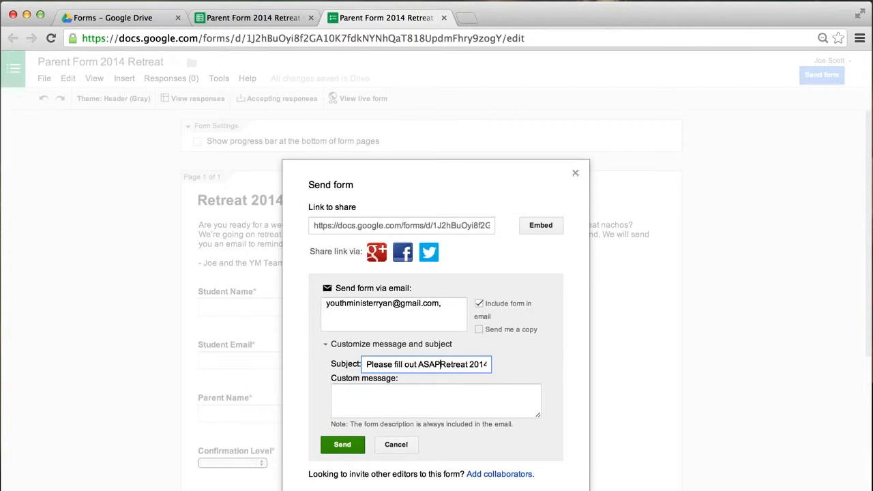
pyautogui.write('!')
# Add the custom message "Thanks!" to the email and send the form
pyautogui.click(372, 393)
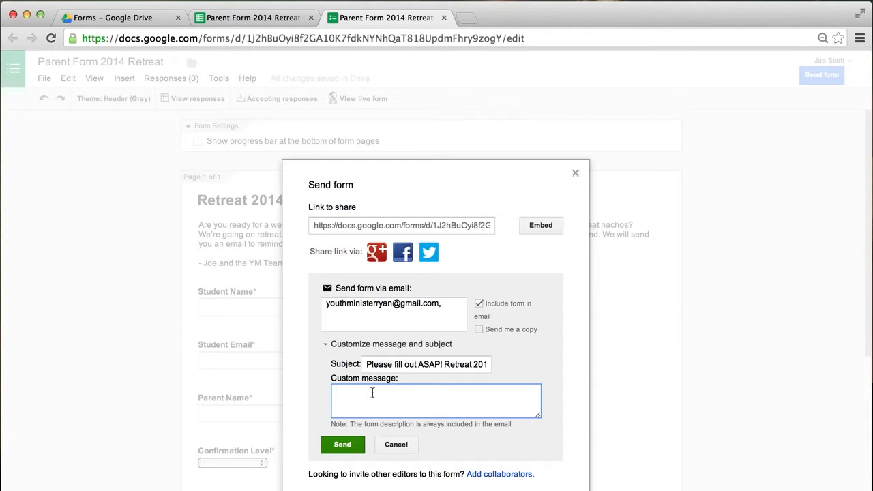
pyautogui.write('Thanks!')
pyautogui.click(348, 447)
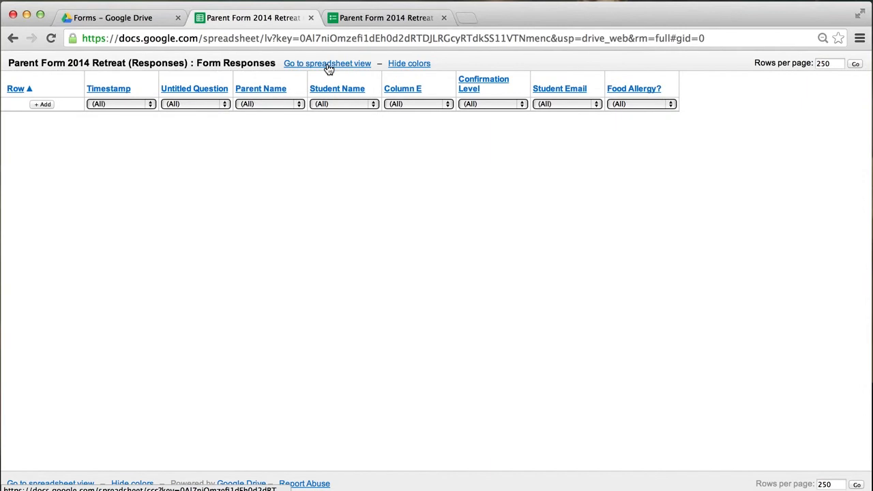
# Reload the list view of the form responses and examine the submitted entry's Parent Name and Student Name values
pyautogui.click(51, 39)
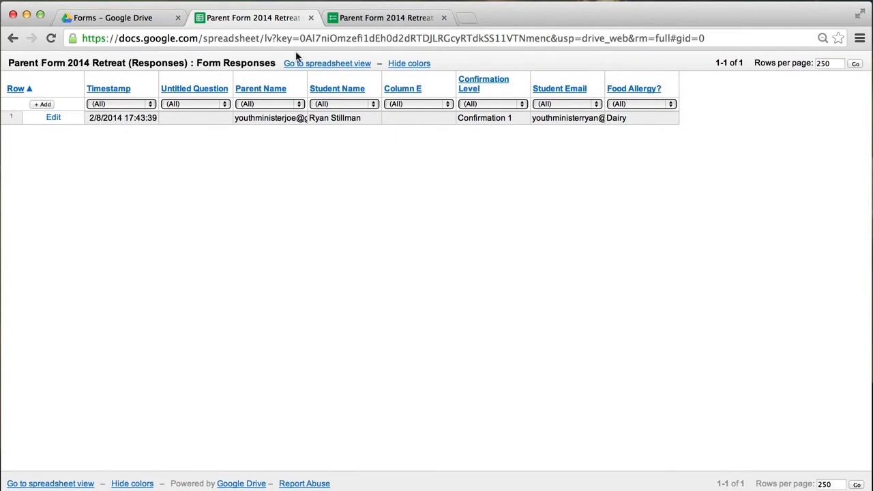
pyautogui.tripleClick(280, 117)
pyautogui.click(242, 125)
pyautogui.moveTo(242, 125); pyautogui.dragTo(325, 129)
pyautogui.click(298, 117)
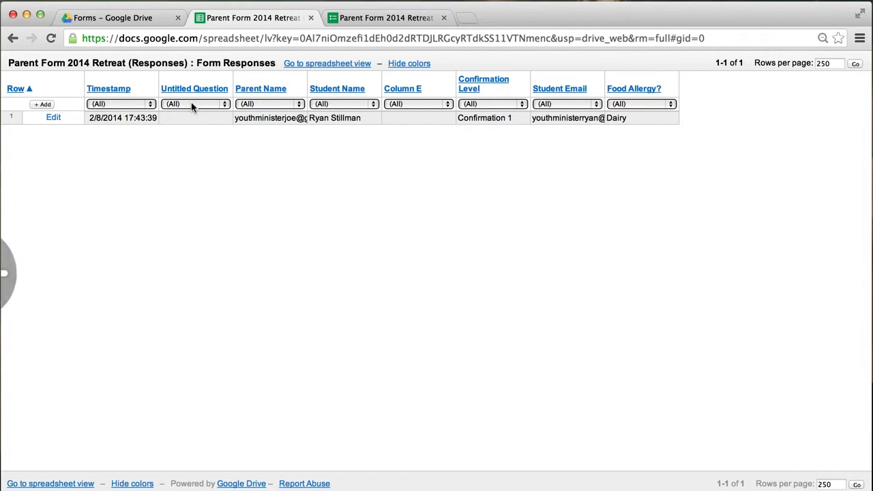
# Open the responses in spreadsheet view, then show the summary of responses and look through its answers and charts
pyautogui.click(329, 66)
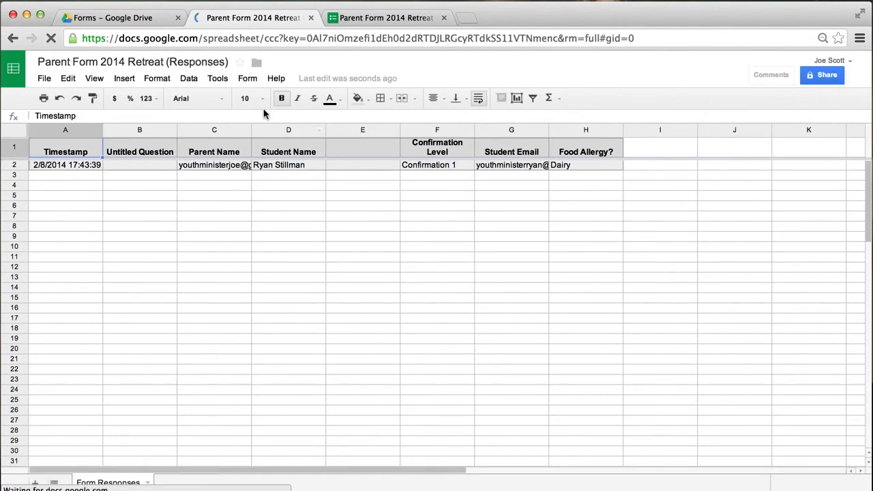
pyautogui.click(246, 79)
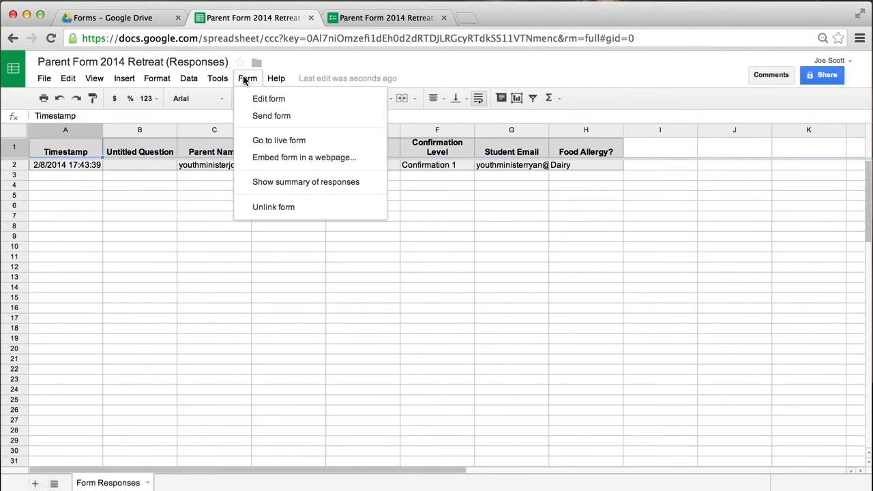
pyautogui.click(276, 183)
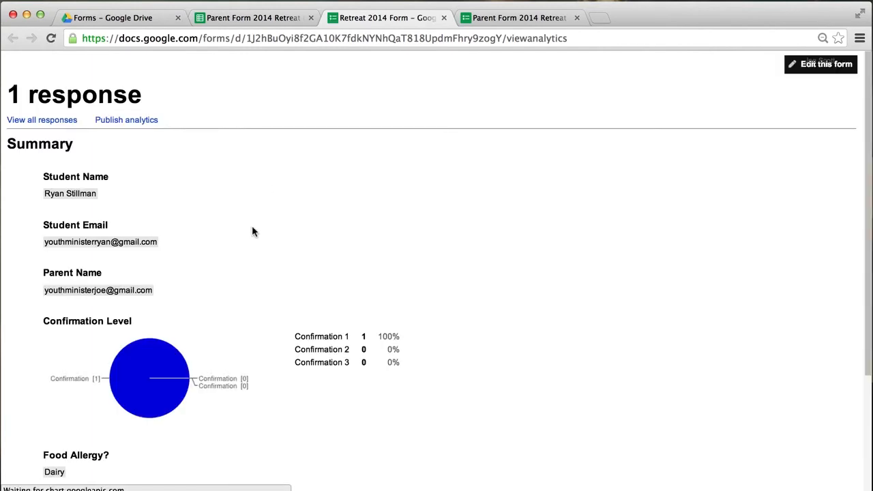
pyautogui.scroll(-2, 251, 229)
pyautogui.rightClick(263, 245)
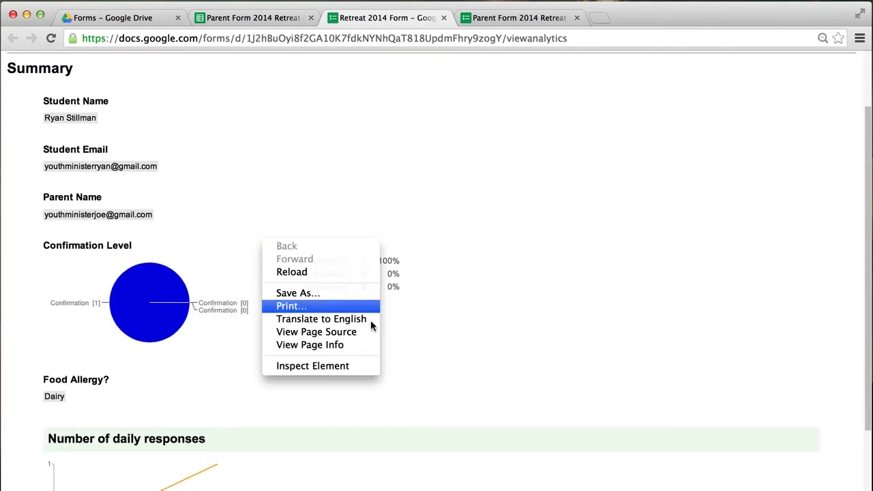
pyautogui.click(520, 355)
pyautogui.scroll(-3, 519, 356)
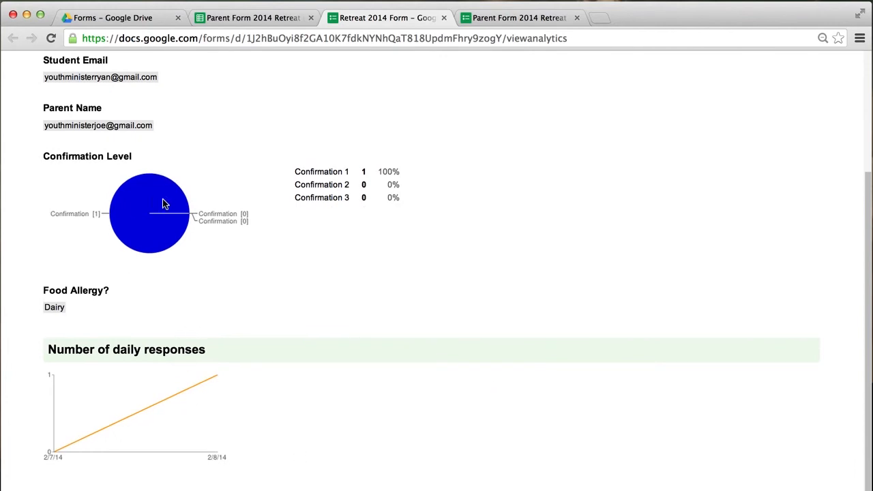
pyautogui.scroll(3, 244, 262)
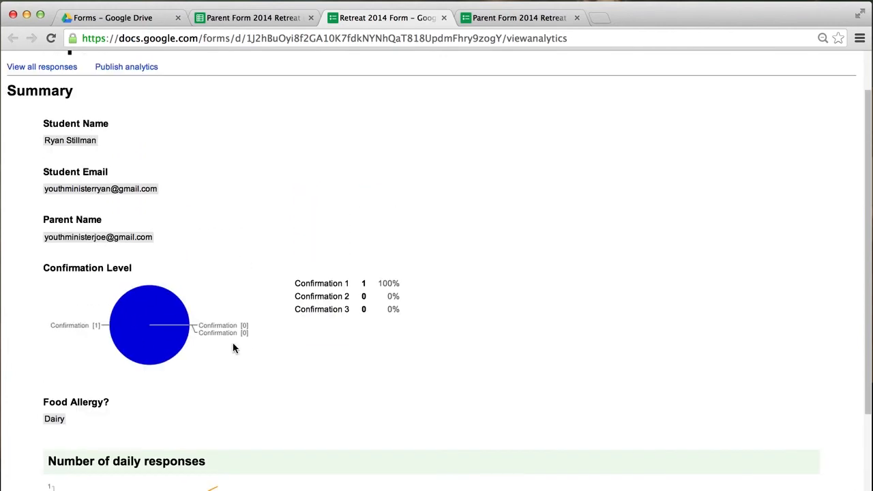
pyautogui.scroll(2, 193, 326)
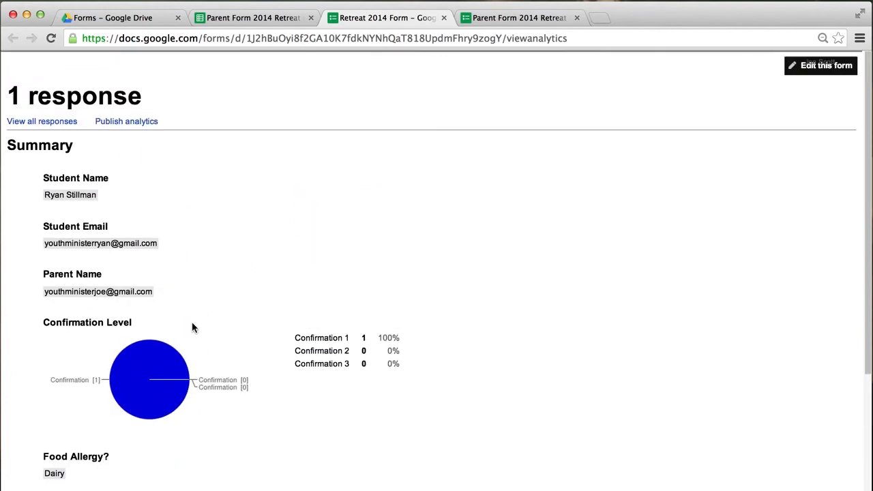